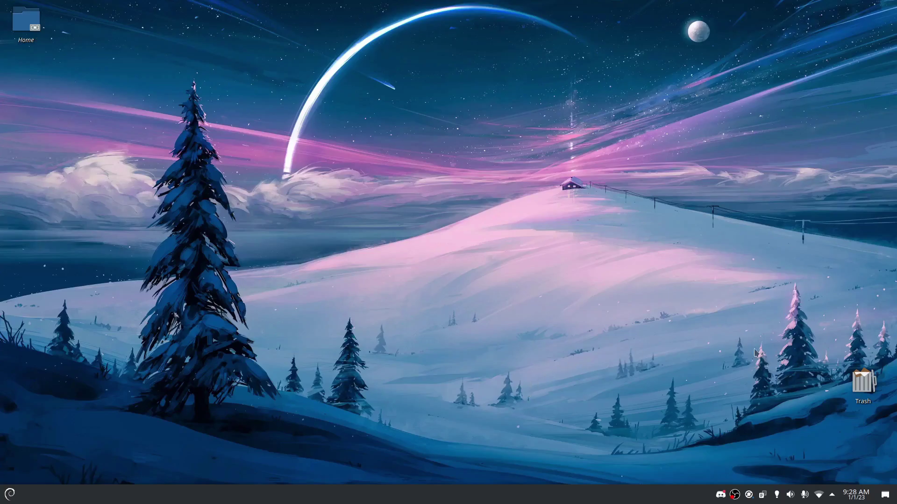
# Sweep selection boxes across the desktop, then empty the Trash and confirm permanent deletion
pyautogui.moveTo(764, 358); pyautogui.dragTo(115, 7)
pyautogui.moveTo(96, 26); pyautogui.dragTo(795, 424)
pyautogui.rightClick(865, 383)
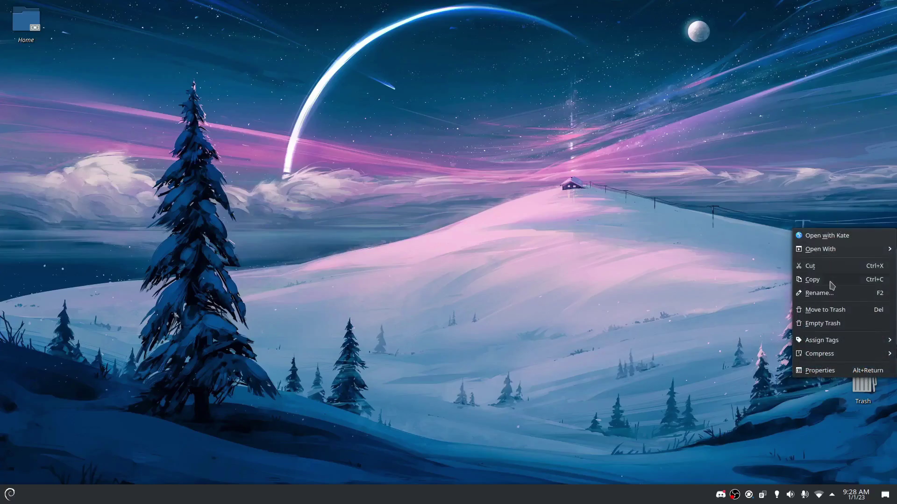
pyautogui.click(822, 323)
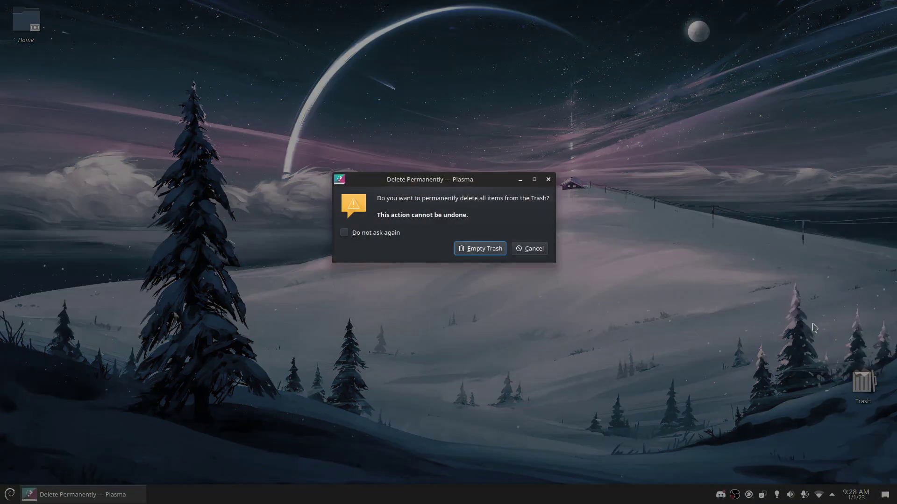
pyautogui.click(460, 251)
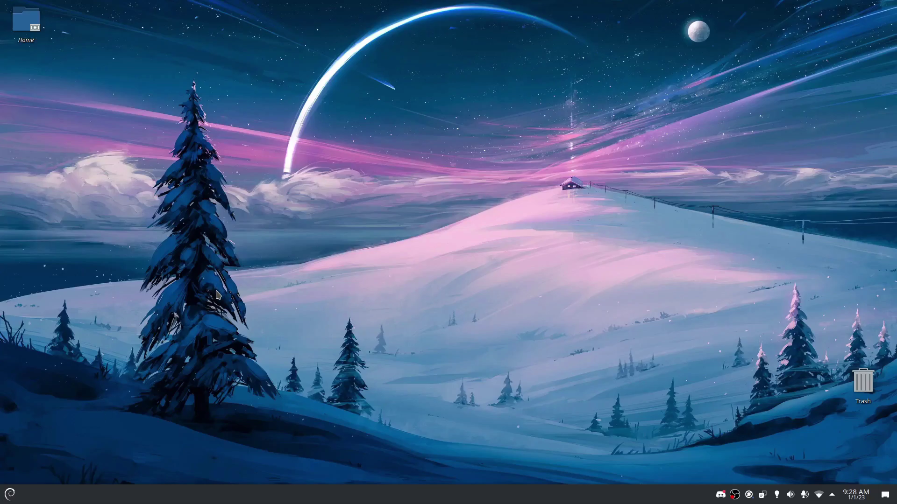
pyautogui.press('super')
pyautogui.write('kinf')
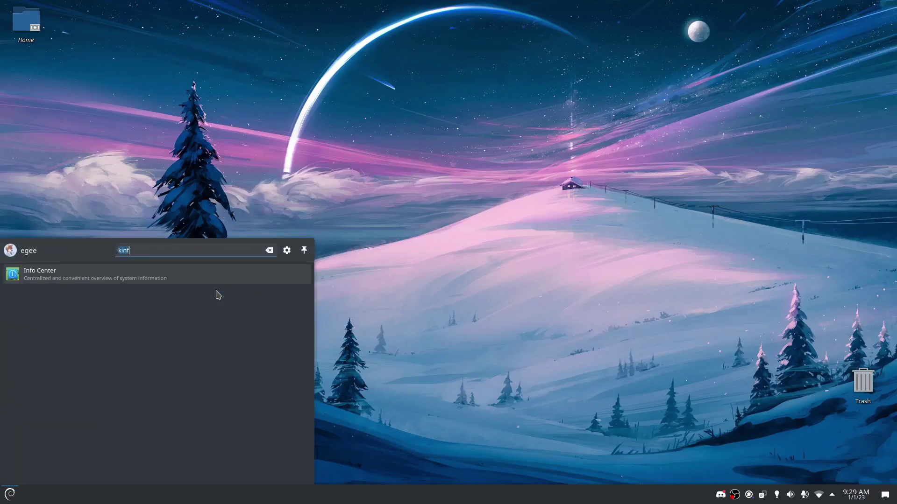
pyautogui.press('Return')
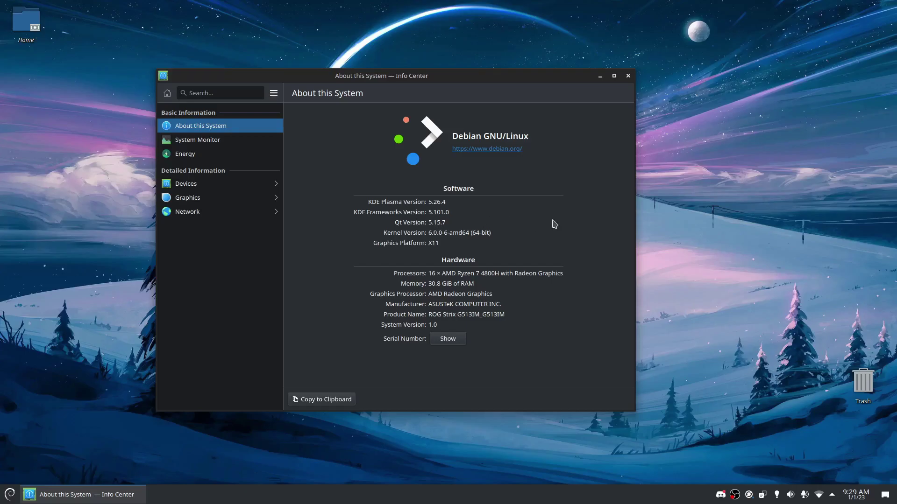
pyautogui.moveTo(472, 76); pyautogui.dragTo(512, 74)
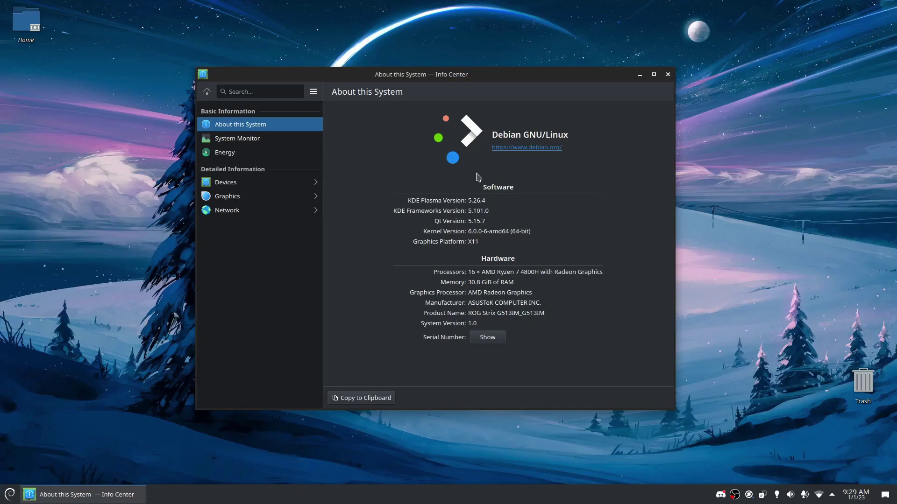
pyautogui.click(669, 75)
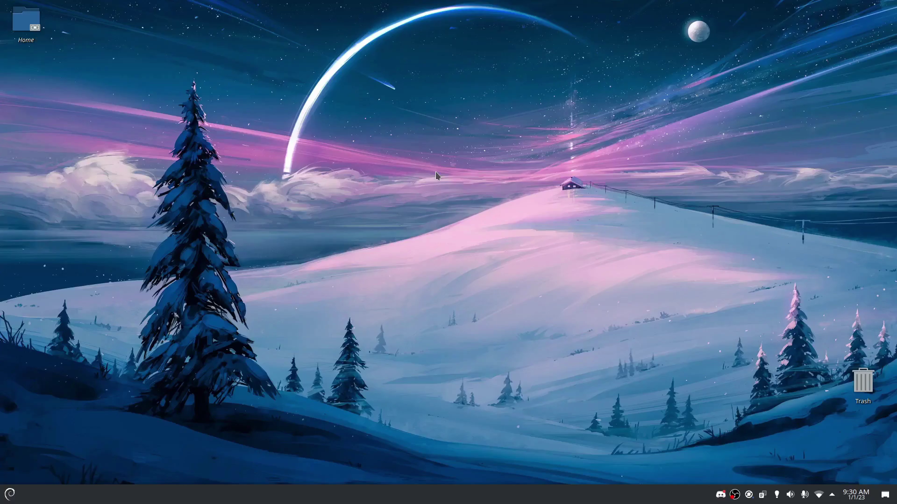
# Open the desktop Home folder in Dolphin and move its window toward the top right
pyautogui.click(9, 495)
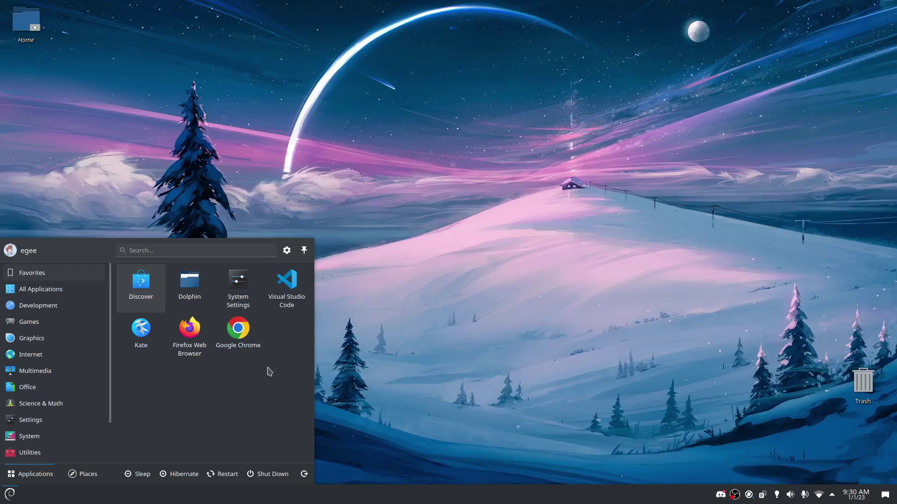
pyautogui.click(26, 23)
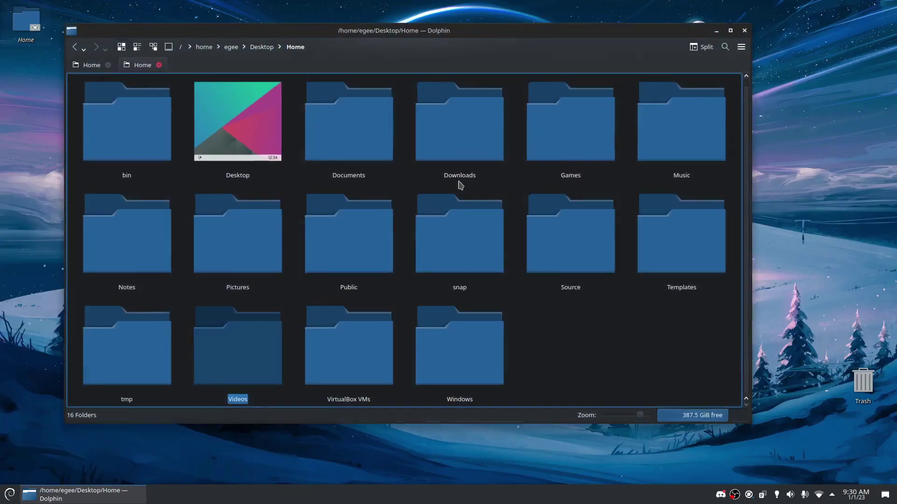
pyautogui.moveTo(453, 33); pyautogui.dragTo(567, 9)
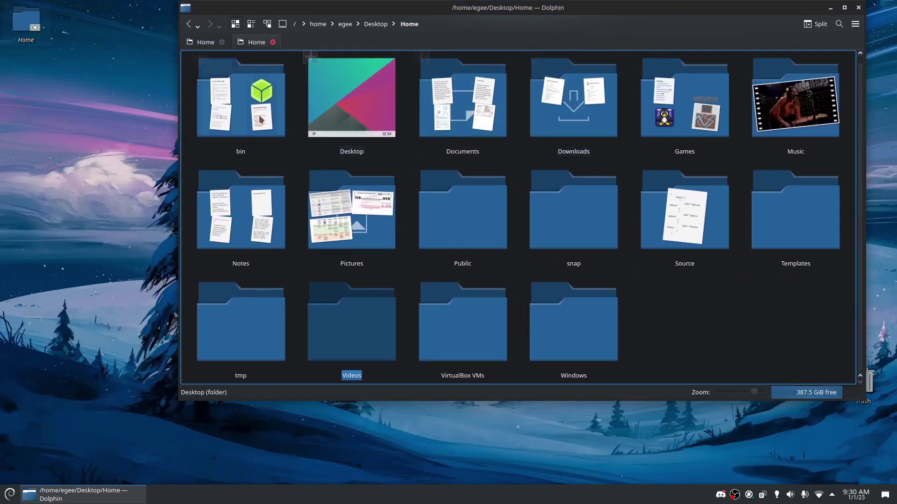
# Clear the Videos selection, adjust the zoom, close the extra Home tab and reposition the window
pyautogui.click(701, 325)
pyautogui.scroll(-1, 702, 326)
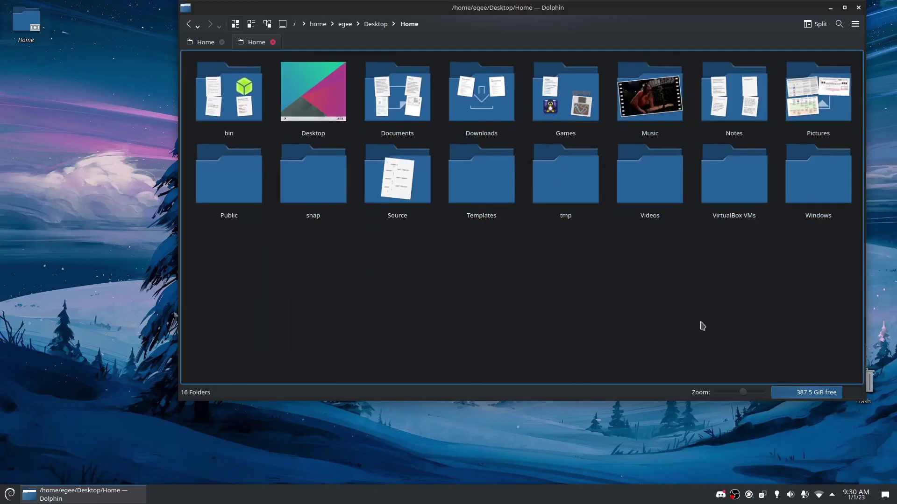
pyautogui.scroll(-1, 702, 326)
pyautogui.scroll(2, 702, 325)
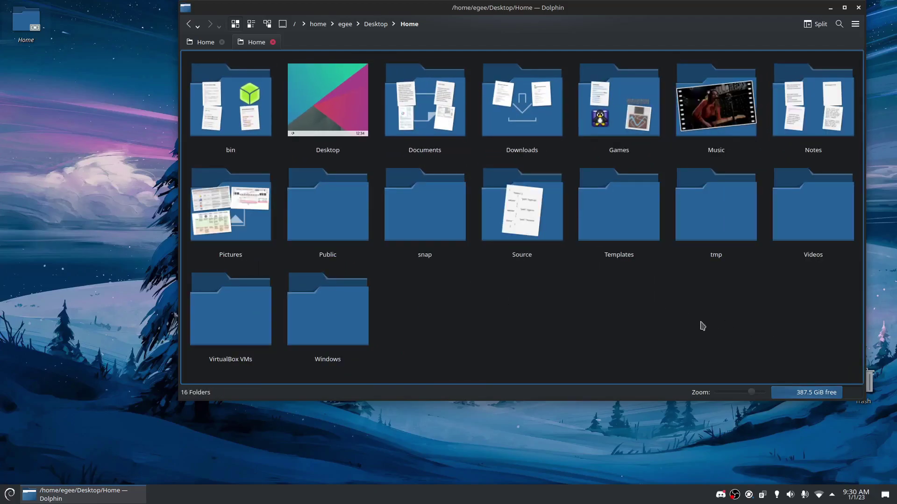
pyautogui.click(223, 42)
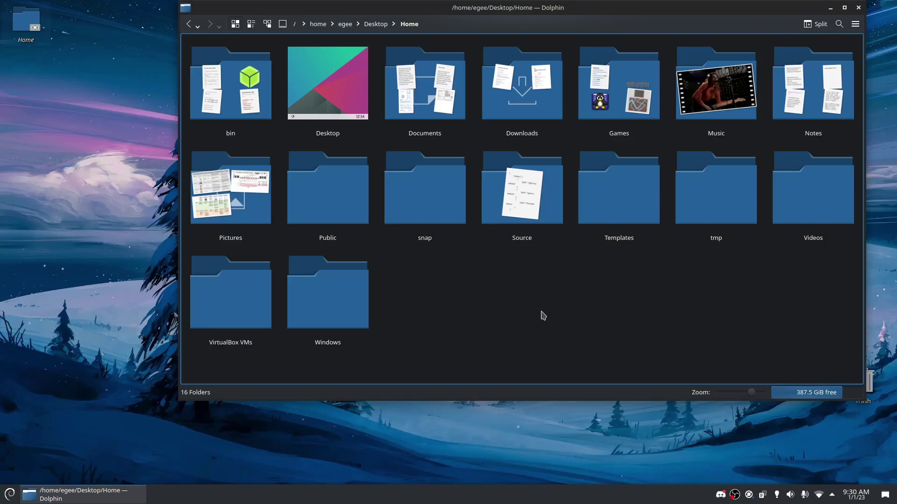
pyautogui.moveTo(581, 6); pyautogui.dragTo(521, 27)
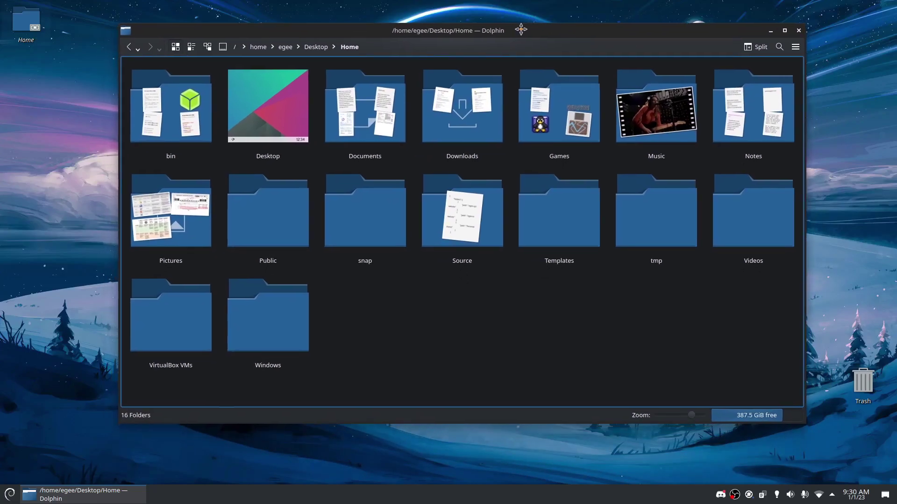
# Open Configure Dolphin and look through the Startup, View Modes and Navigation pages
pyautogui.click(795, 47)
pyautogui.moveTo(805, 245)
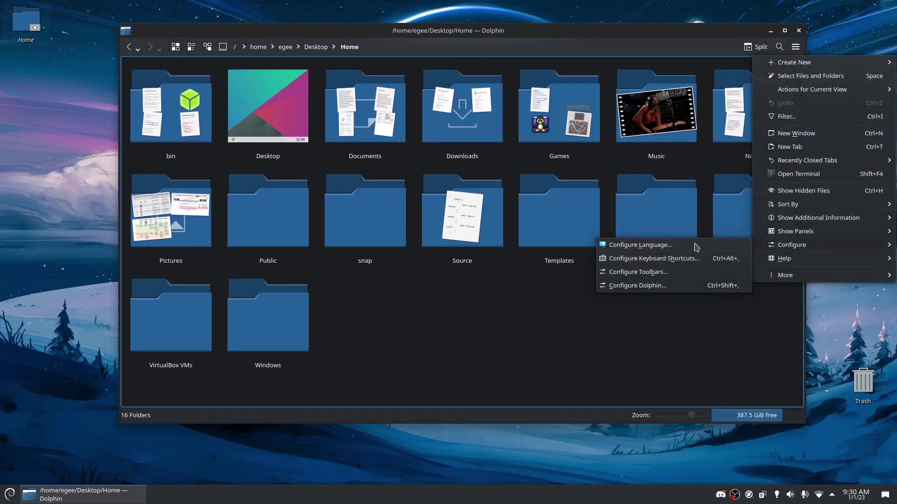
pyautogui.click(647, 285)
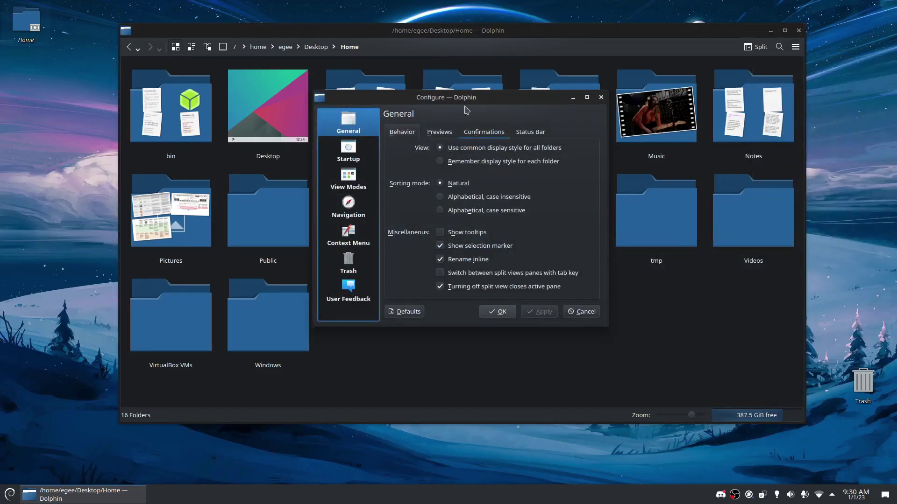
pyautogui.click(347, 152)
pyautogui.click(348, 180)
pyautogui.click(348, 208)
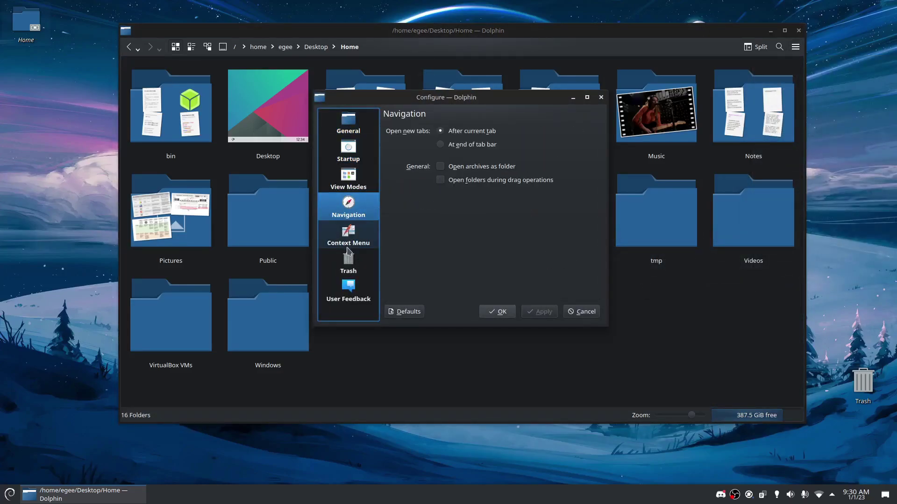
# View the Context Menu, Trash, User Feedback and General pages, cancel, then reopen the launcher
pyautogui.click(348, 236)
pyautogui.click(348, 263)
pyautogui.click(348, 292)
pyautogui.click(348, 122)
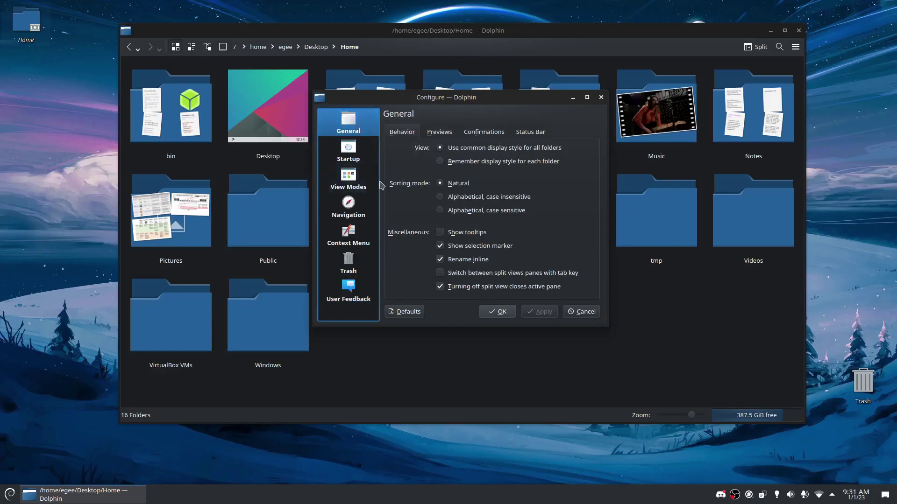
pyautogui.click(586, 312)
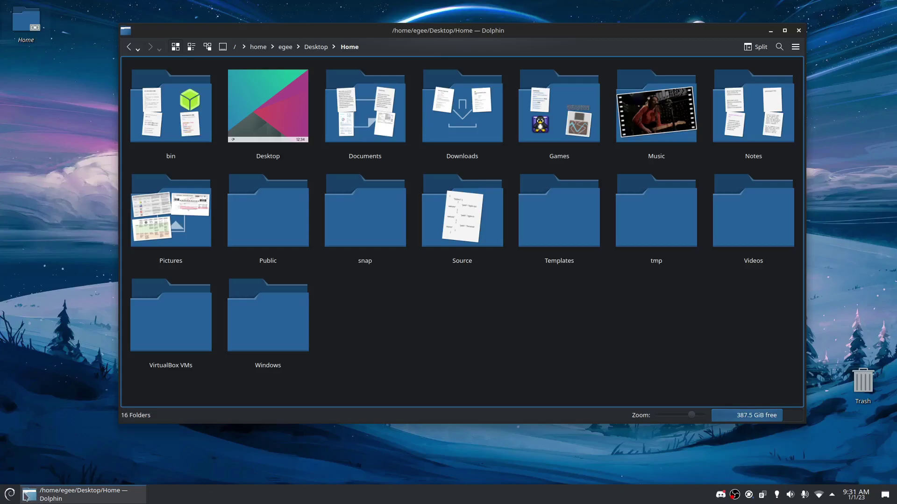
pyautogui.click(3, 499)
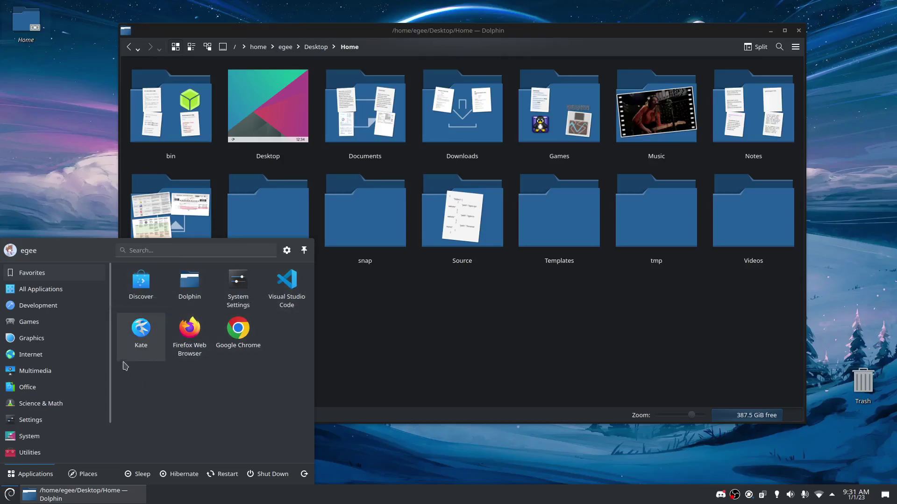
# Browse All Applications, then search 'appear' to open Global Theme settings in a smaller window
pyautogui.click(41, 289)
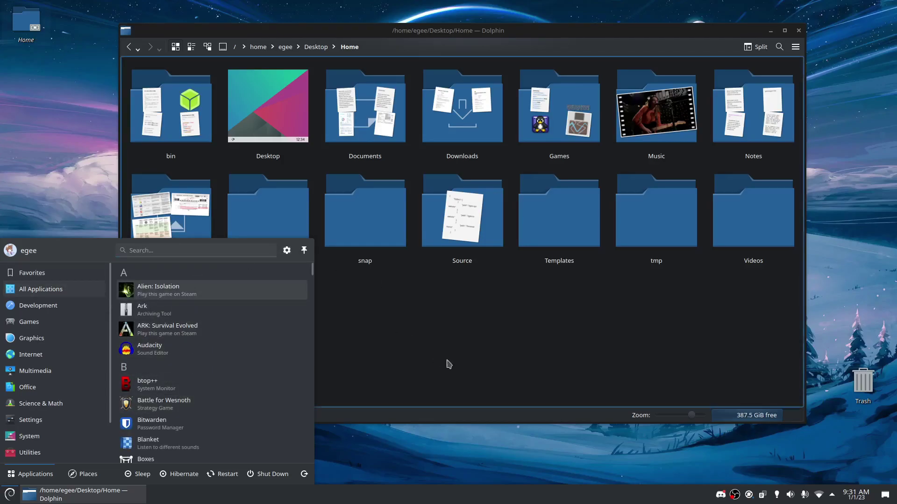
pyautogui.click(438, 335)
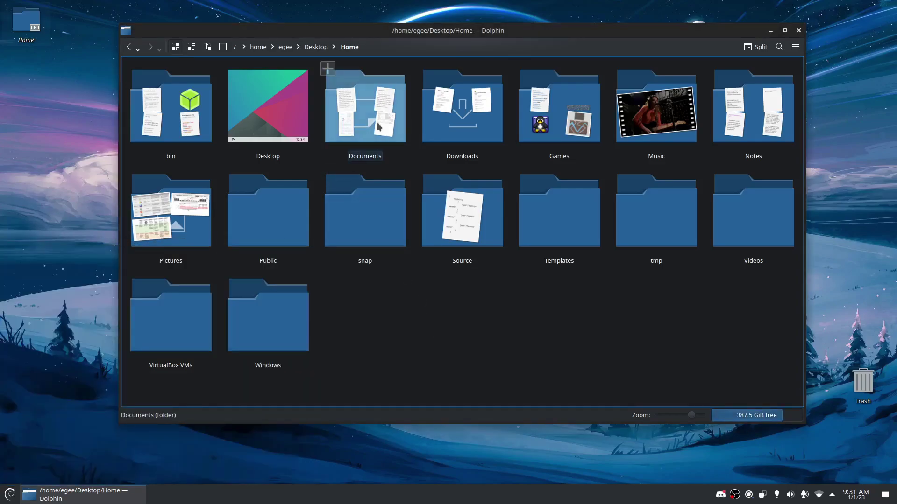
pyautogui.press('super')
pyautogui.write('appear')
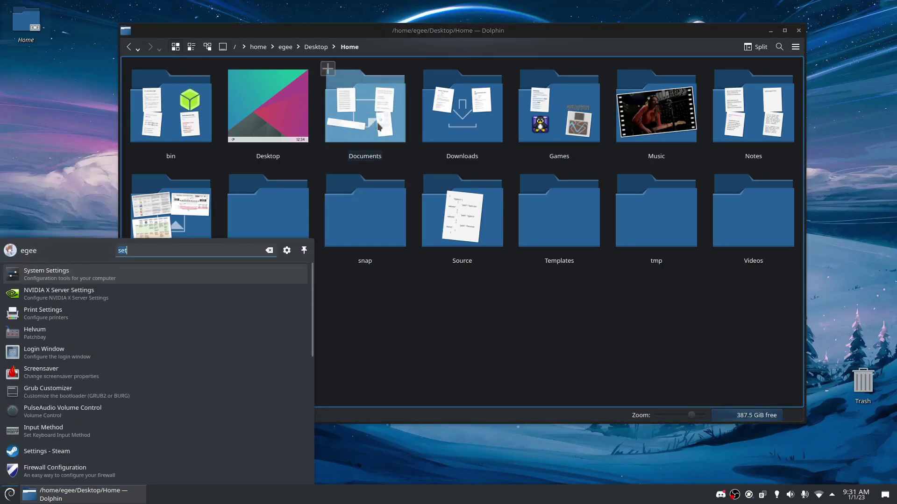
pyautogui.press('Down')
pyautogui.press('Down')
pyautogui.press('Down')
pyautogui.press('Down')
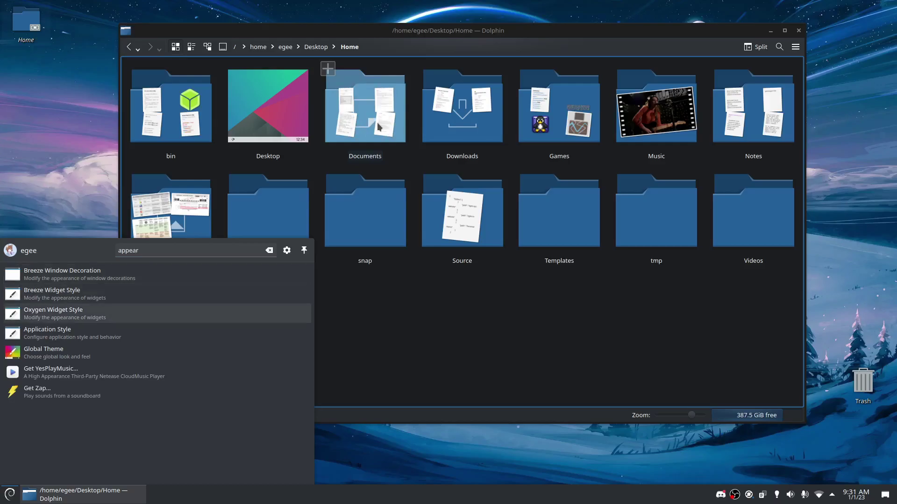
pyautogui.press('Return')
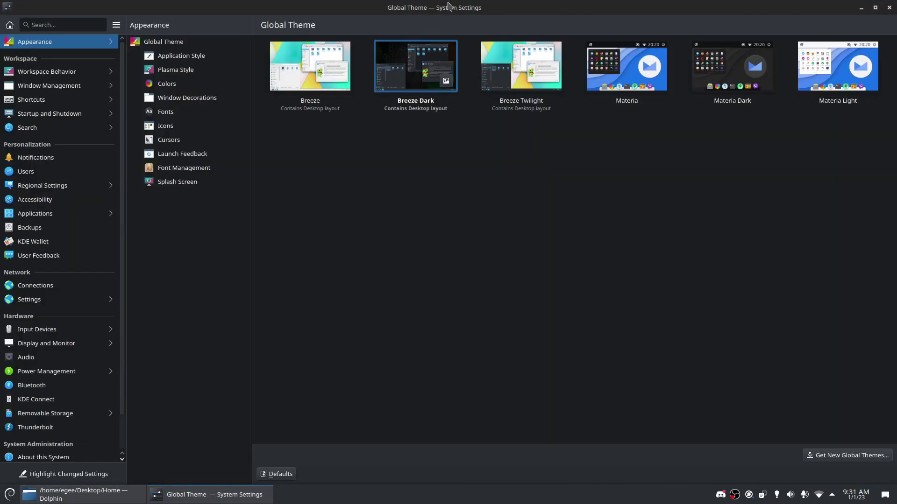
pyautogui.moveTo(447, 6); pyautogui.dragTo(425, 63)
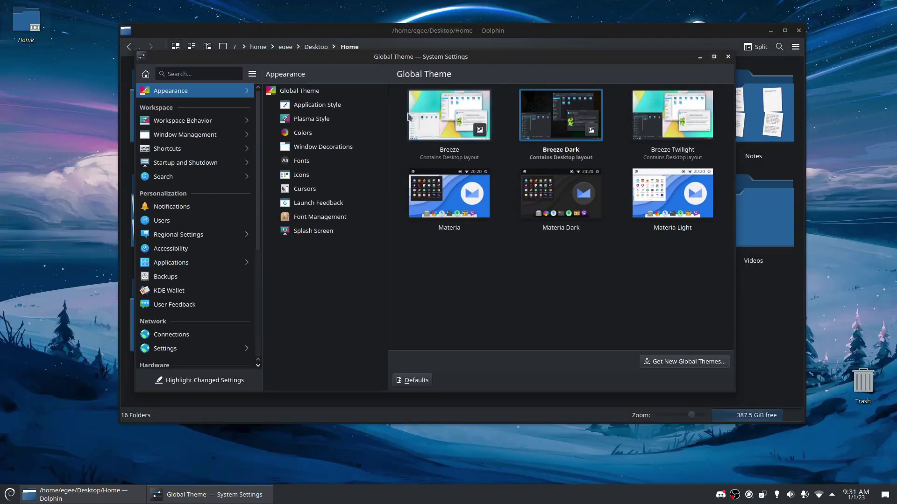
# Search 'dec' to open the Window Decorations page showing Materia Dark, then minimize System Settings
pyautogui.click(189, 75)
pyautogui.write('dec')
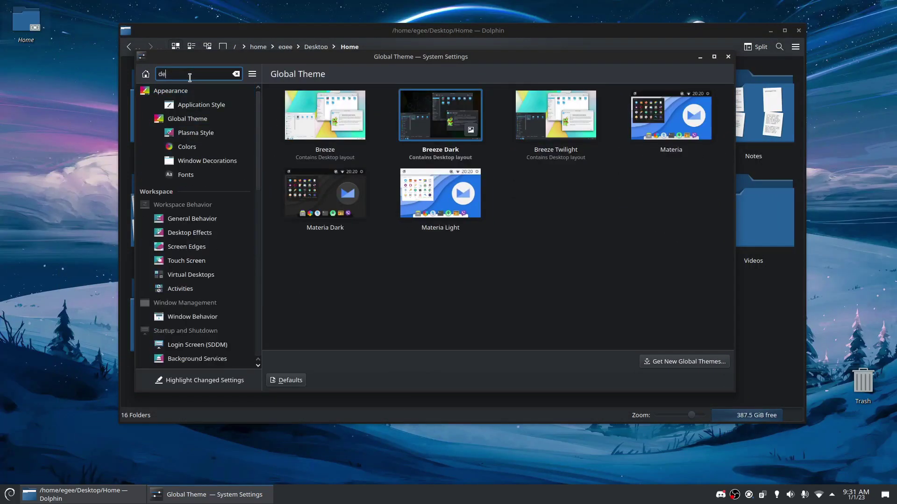
pyautogui.click(204, 107)
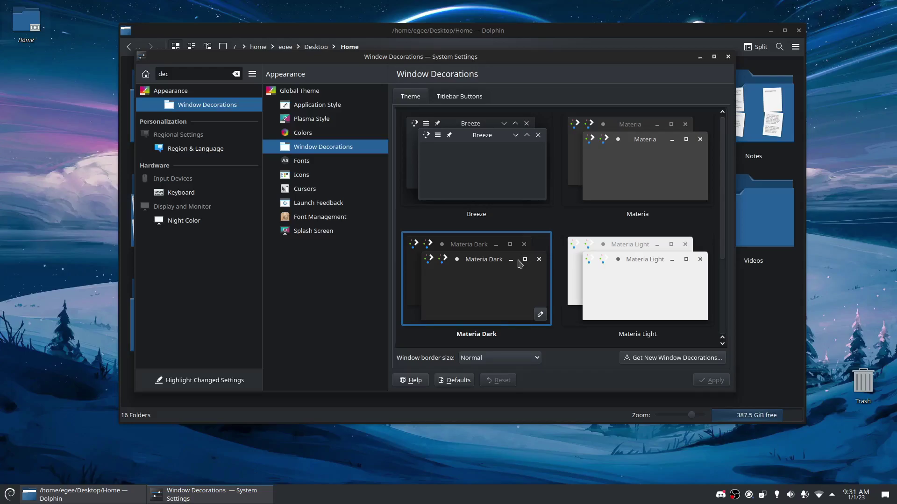
pyautogui.click(700, 57)
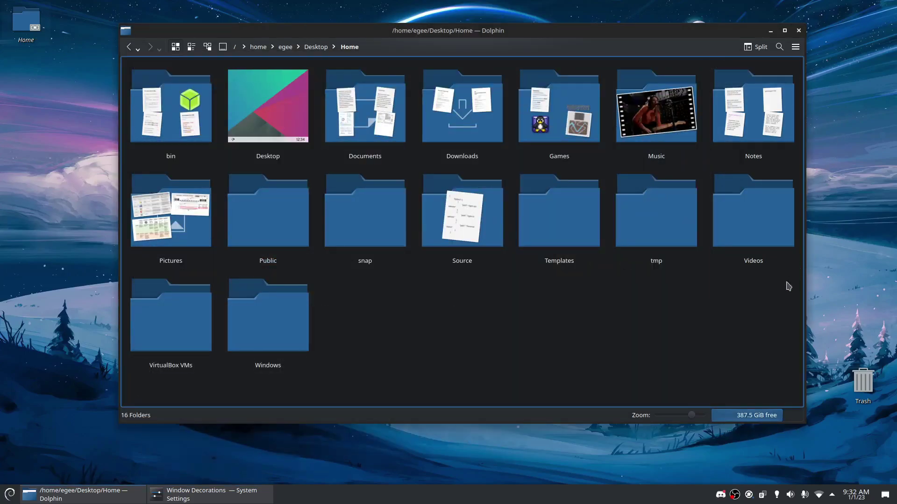
# Open the desktop wallpaper settings and apply Christmas_Party_2022 as wallpaper
pyautogui.rightClick(832, 206)
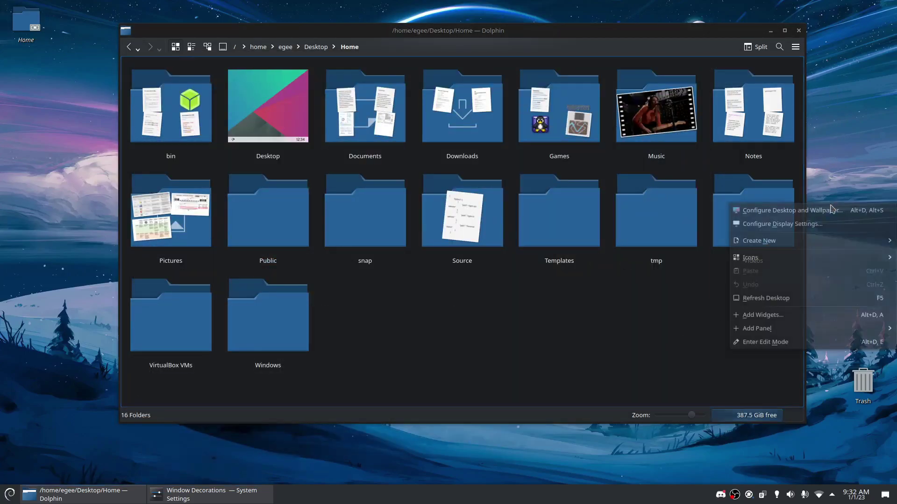
pyautogui.click(779, 210)
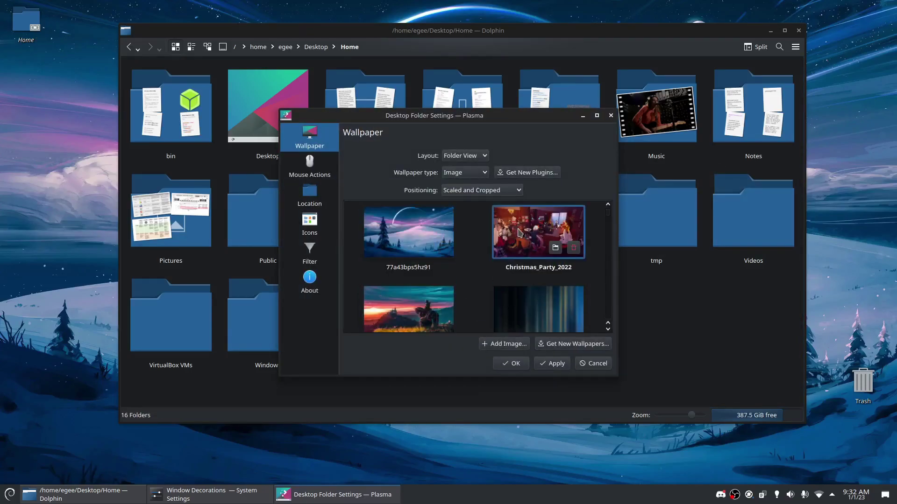
pyautogui.click(552, 364)
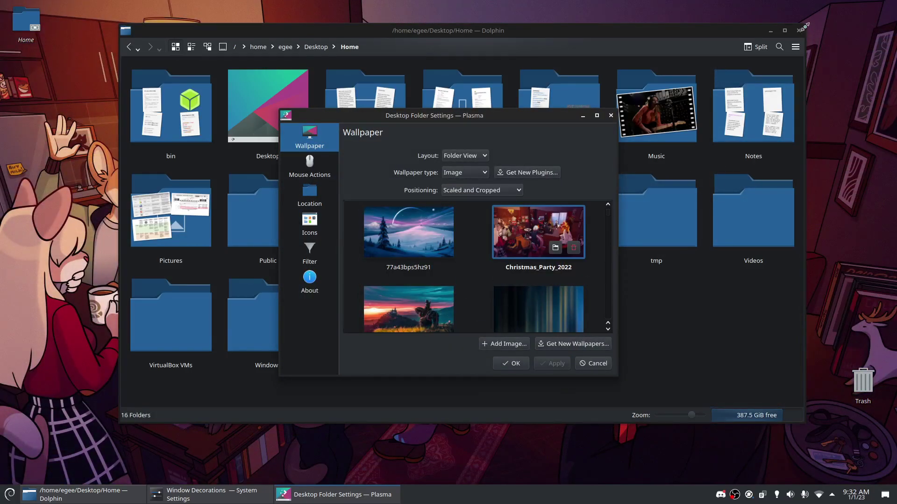
# Close and reopen the Home folder in Dolphin, select and deselect all folders, then minimize it
pyautogui.click(800, 29)
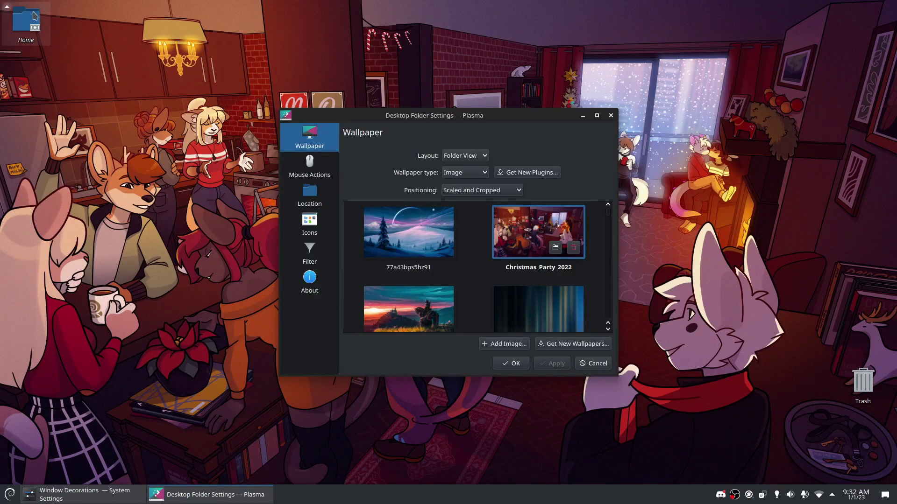
pyautogui.click(34, 16)
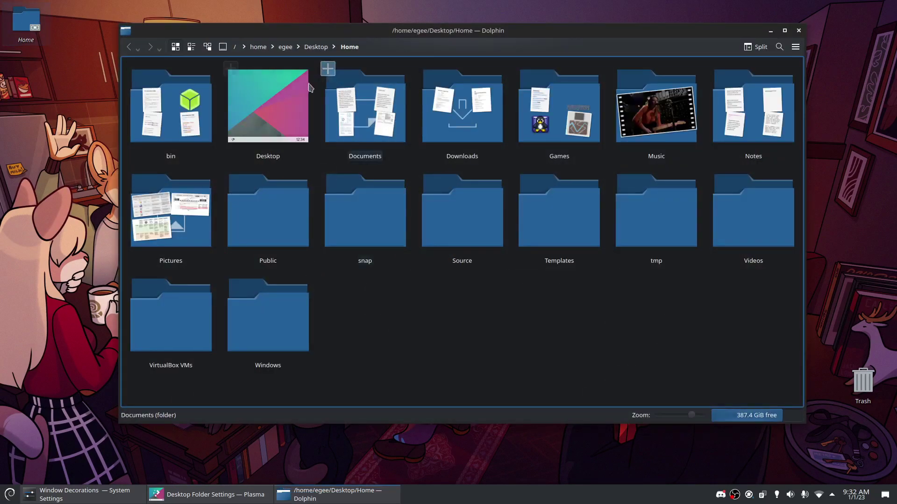
pyautogui.moveTo(797, 351); pyautogui.dragTo(124, 55)
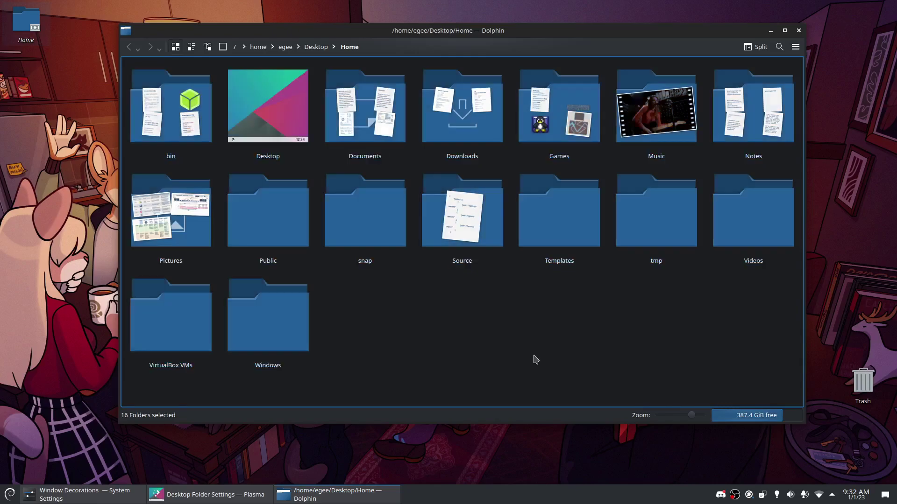
pyautogui.press('Escape')
pyautogui.click(769, 32)
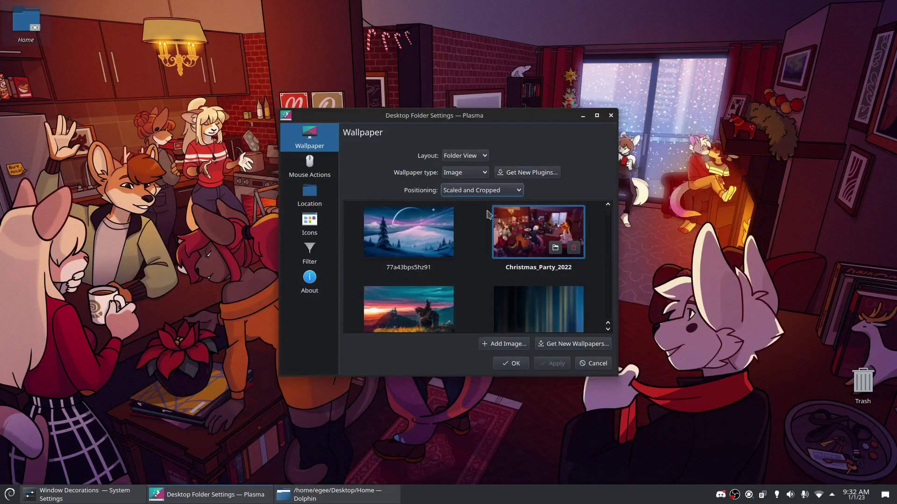
# Switch the wallpaper to the snowy landscape 77a43bps5hz91 and apply it when closing the dialog
pyautogui.click(390, 234)
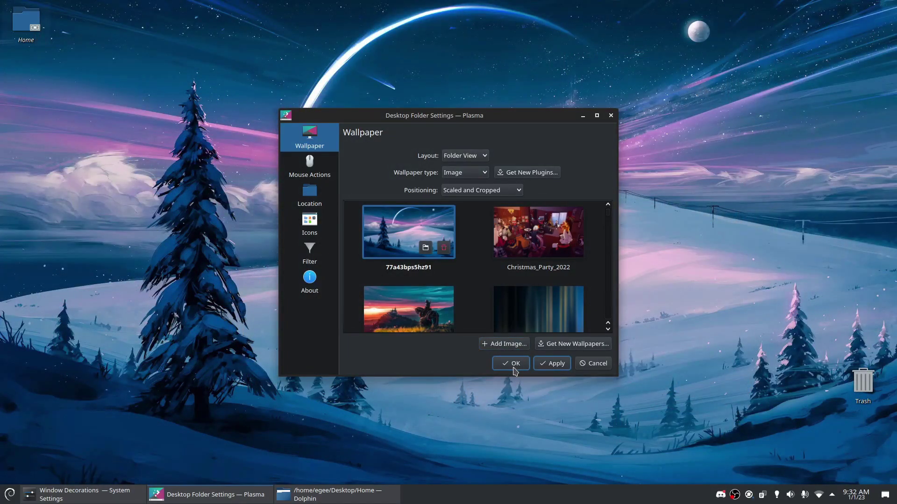
pyautogui.click(609, 117)
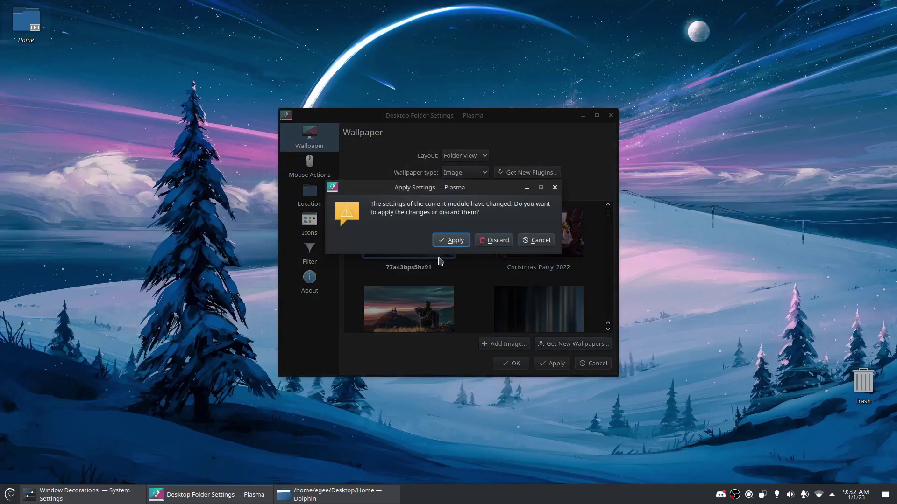
pyautogui.click(451, 242)
# Launch Konsole and run 'which fix-panel.sh' to locate the script
pyautogui.click(6, 493)
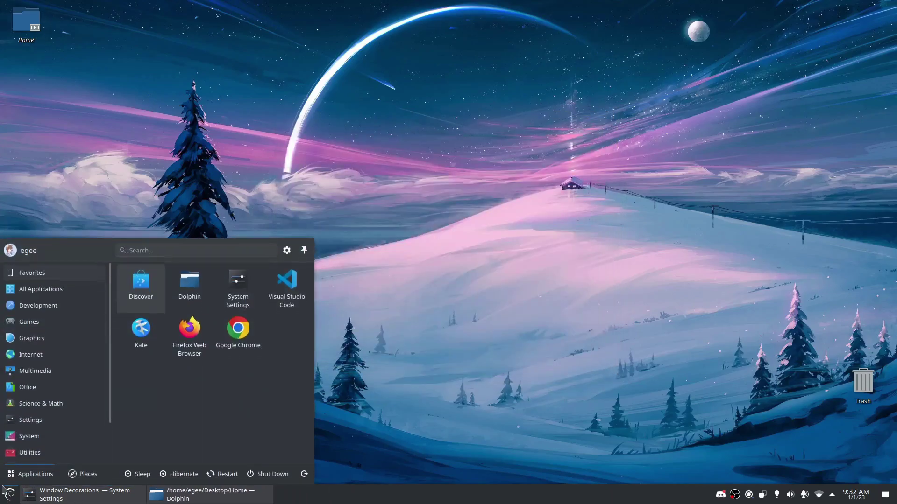
pyautogui.write('kons')
pyautogui.press('Return')
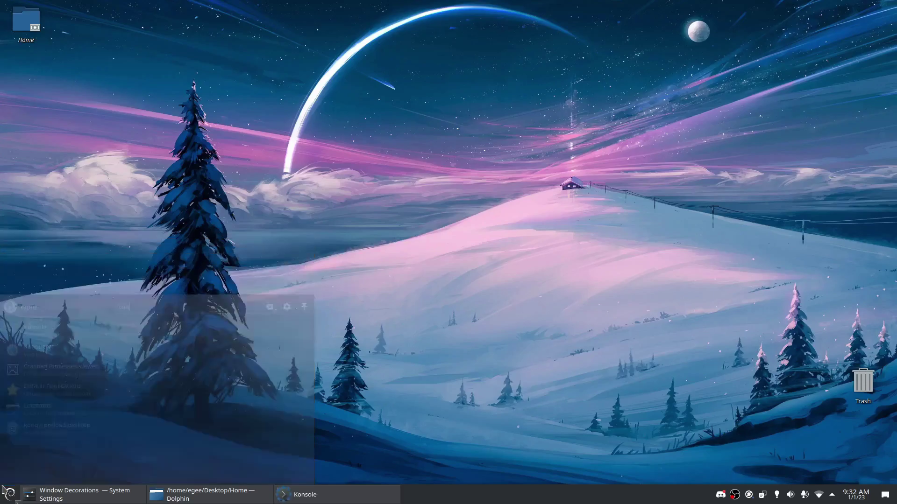
pyautogui.write('fix-pa')
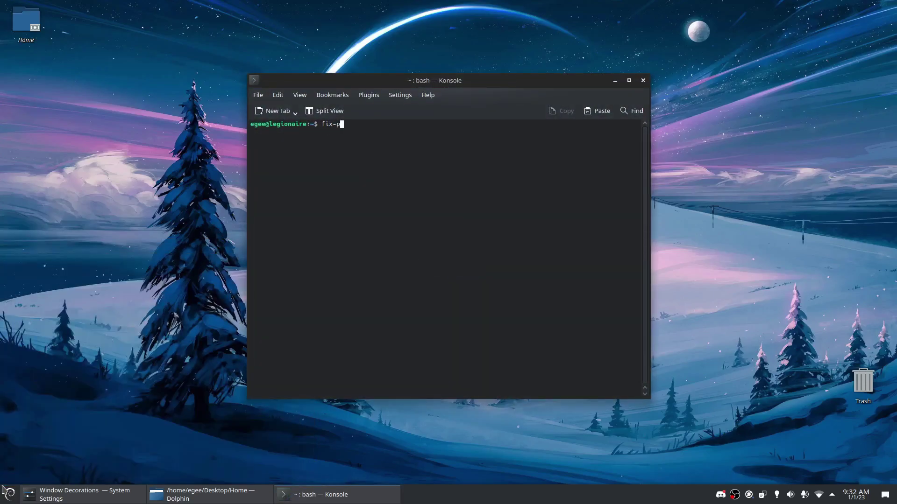
pyautogui.press('Tab')
pyautogui.press('Home')
pyautogui.write('which')
pyautogui.press('Return')
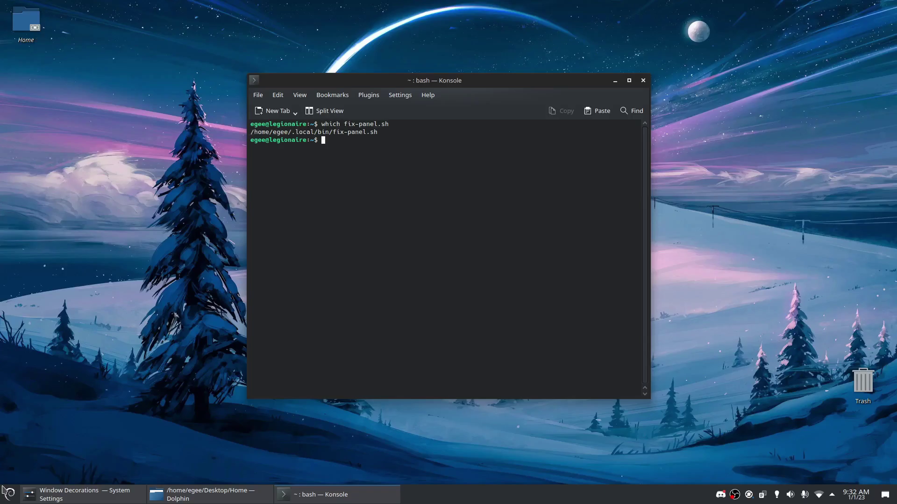
# Copy the fix-panel.sh path, print the script with cat, and enlarge the terminal font
pyautogui.doubleClick(375, 133)
pyautogui.rightClick(264, 132)
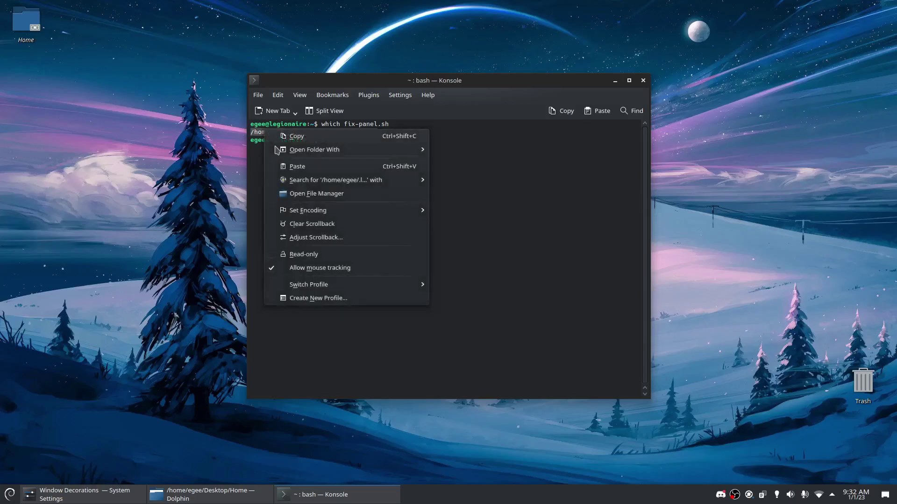
pyautogui.click(309, 137)
pyautogui.write('cat')
pyautogui.hotkey('ctrl', 'shift', 'v')
pyautogui.hotkey('ctrl', 'c')
pyautogui.press('Return')
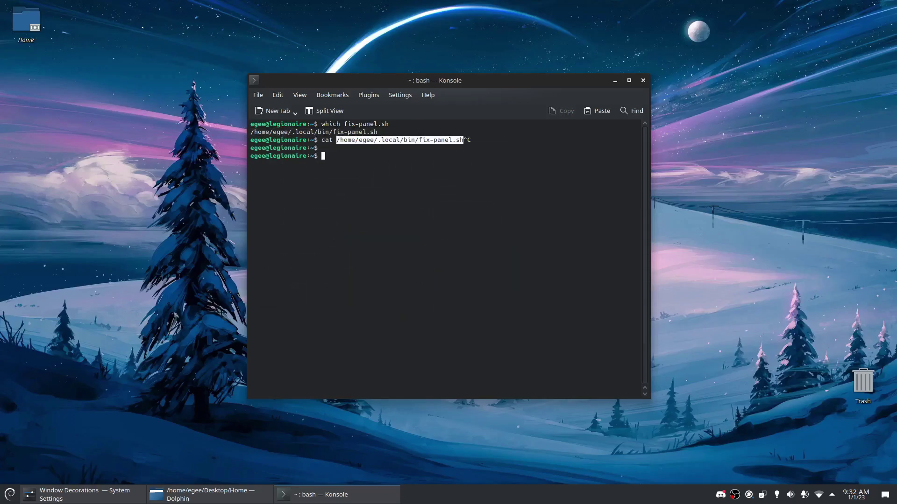
pyautogui.write('cat')
pyautogui.hotkey('ctrl', 'shift', 'v')
pyautogui.press('Return')
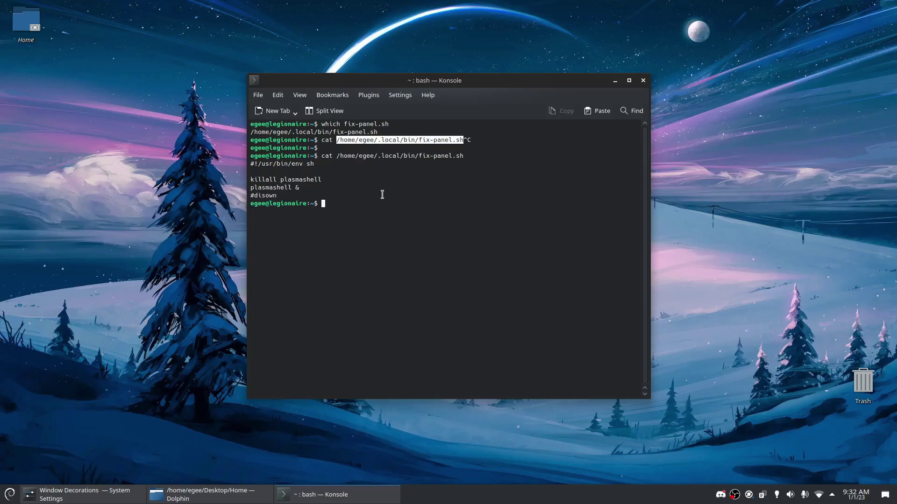
pyautogui.hotkey('ctrl', '+')
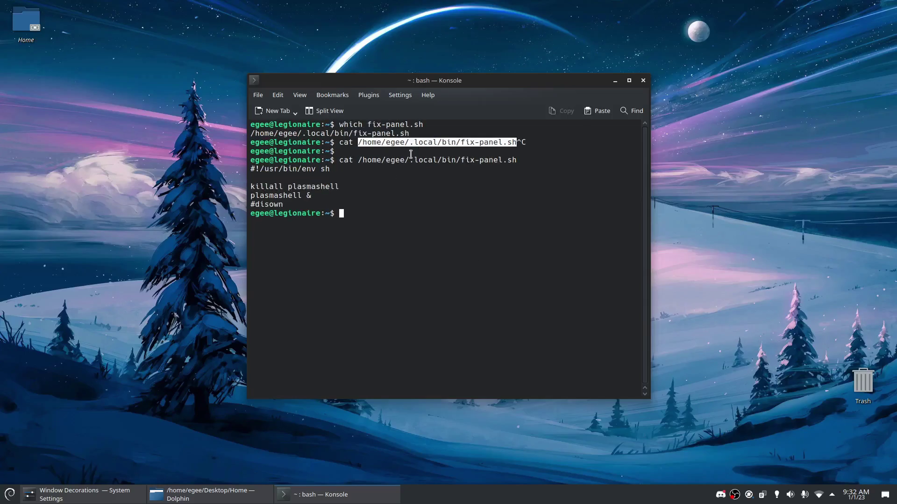
# Launch NVIDIA X Server Settings and move its window aside
pyautogui.press('super')
pyautogui.write('nvi')
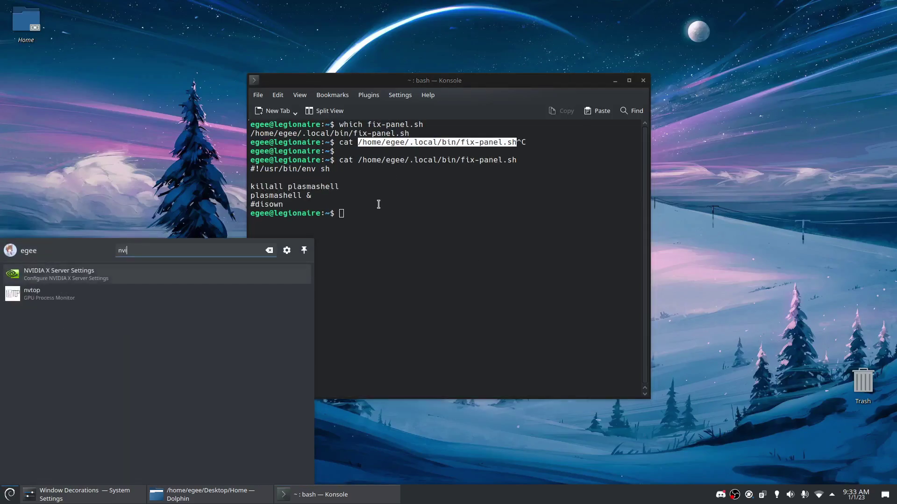
pyautogui.press('Return')
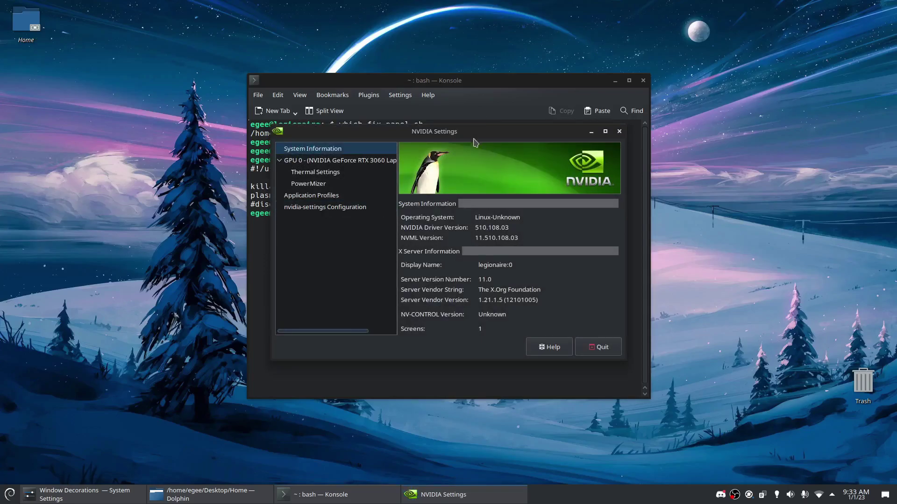
pyautogui.moveTo(473, 132); pyautogui.dragTo(247, 47)
# In Konsole, run clear and nvtop, then maximize the terminal window
pyautogui.click(498, 221)
pyautogui.write('clear')
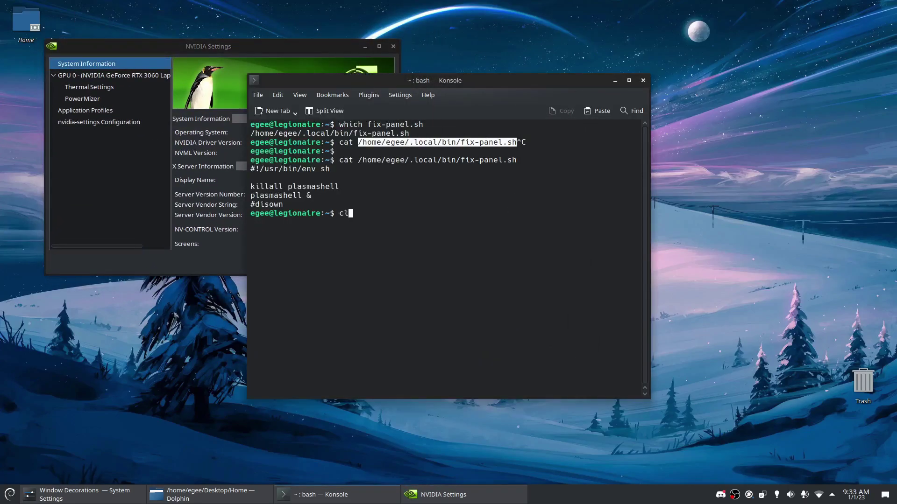
pyautogui.press('Return')
pyautogui.write('nvtop')
pyautogui.press('Return')
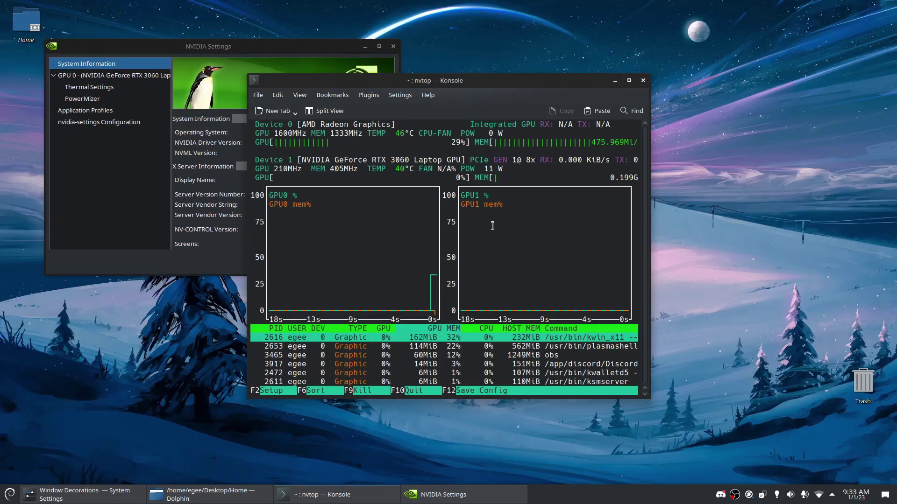
pyautogui.doubleClick(465, 81)
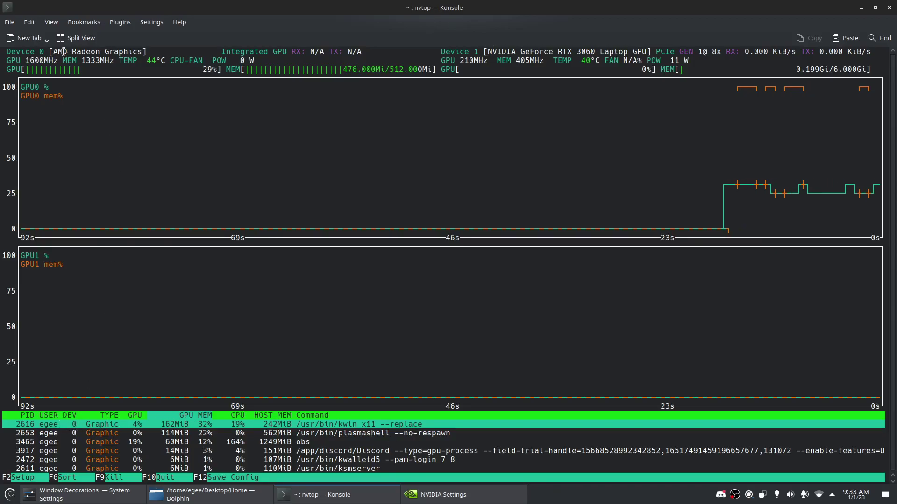
# Watch nvtop's graphs for the AMD Radeon and RTX 3060 GPUs, then quit with q
pyautogui.moveTo(52, 52); pyautogui.dragTo(142, 52)
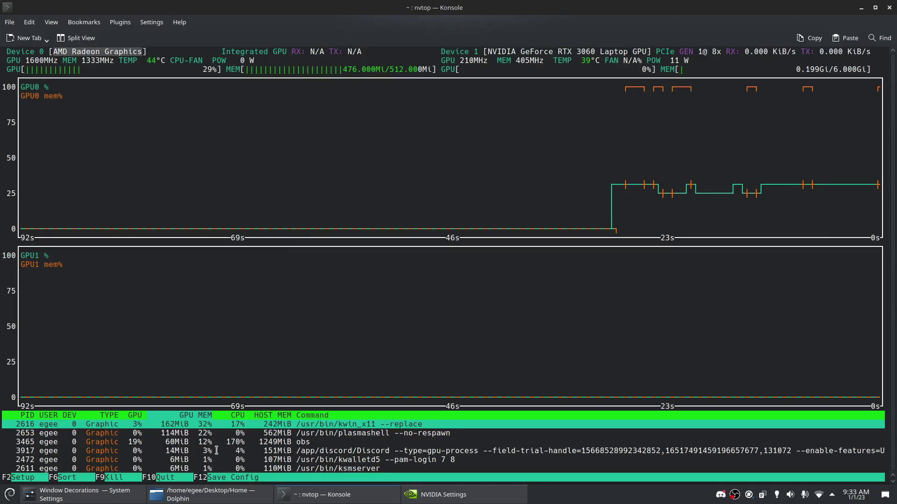
pyautogui.scroll(-5, 216, 449)
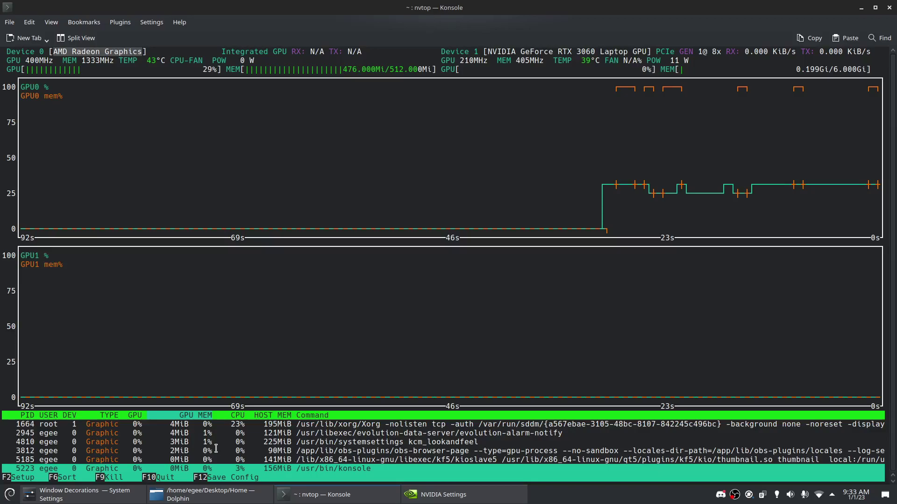
pyautogui.scroll(5, 216, 449)
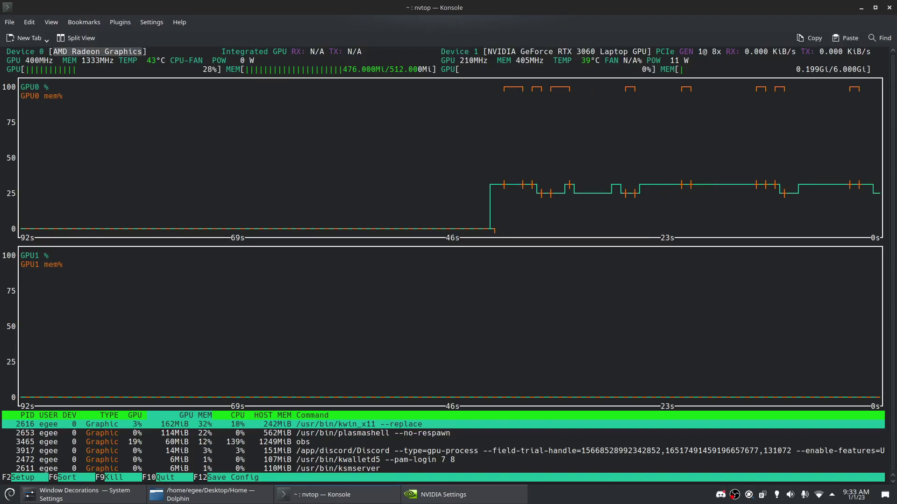
pyautogui.press('q')
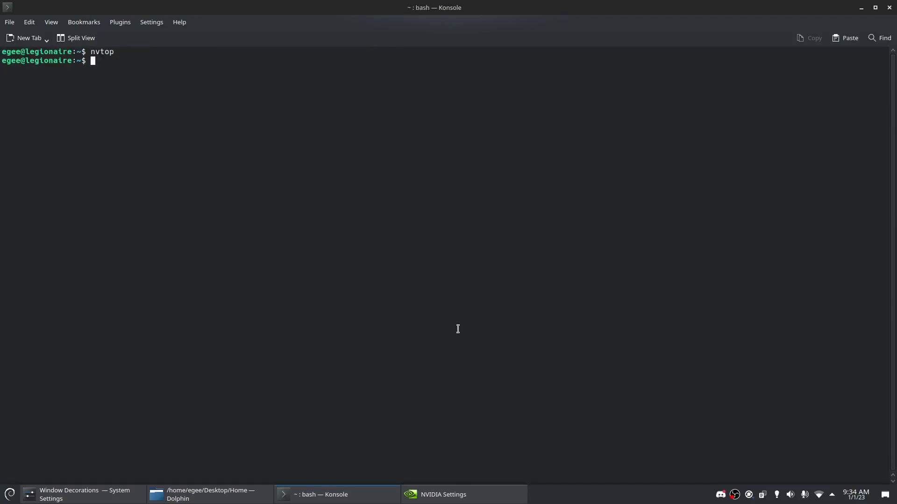
# Run sudo nala, enter the sudo password, then run 'sudo nala update'
pyautogui.write('sudo nala')
pyautogui.press('Return')
pyautogui.write('**')
pyautogui.press('Return')
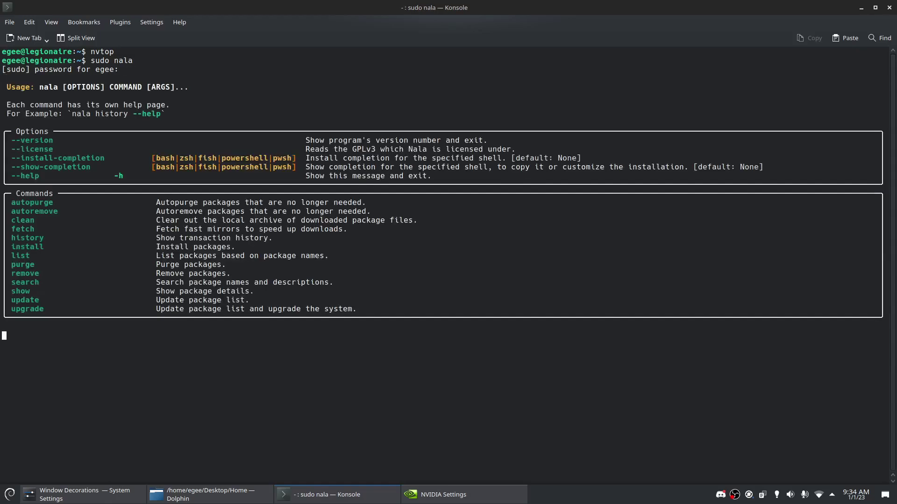
pyautogui.write('sudo nala update')
pyautogui.press('Return')
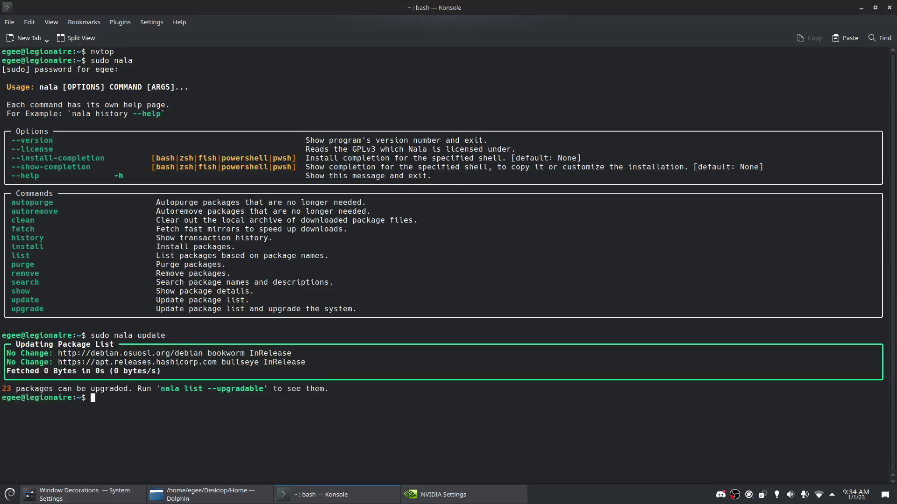
# Run 'sudo nala upgrade' and scroll through its 22-upgrade, 1-install, 3-removal summary
pyautogui.press('Up')
pyautogui.press('BackSpace')
pyautogui.press('BackSpace')
pyautogui.press('BackSpace')
pyautogui.press('BackSpace')
pyautogui.press('BackSpace')
pyautogui.press('BackSpace')
pyautogui.write('updat')
pyautogui.press('BackSpace')
pyautogui.press('BackSpace')
pyautogui.press('BackSpace')
pyautogui.press('BackSpace')
pyautogui.write('pgrade')
pyautogui.press('Return')
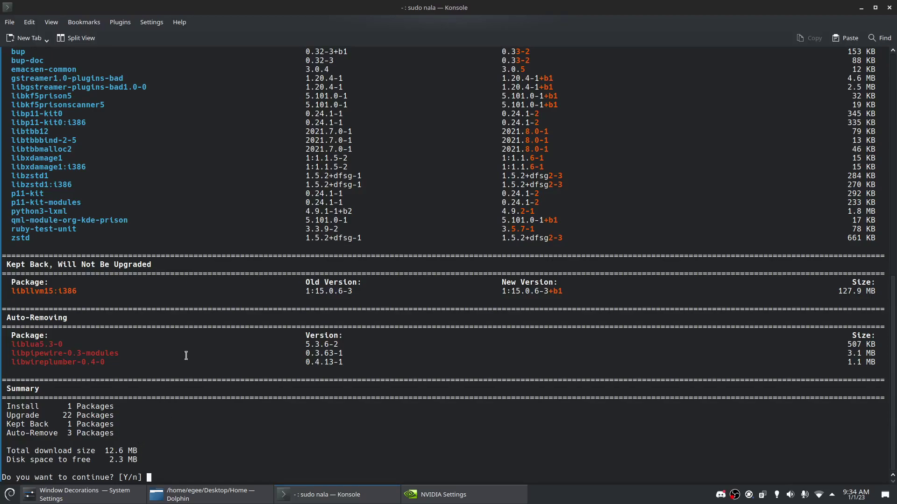
pyautogui.scroll(7, 226, 314)
pyautogui.scroll(3, 228, 316)
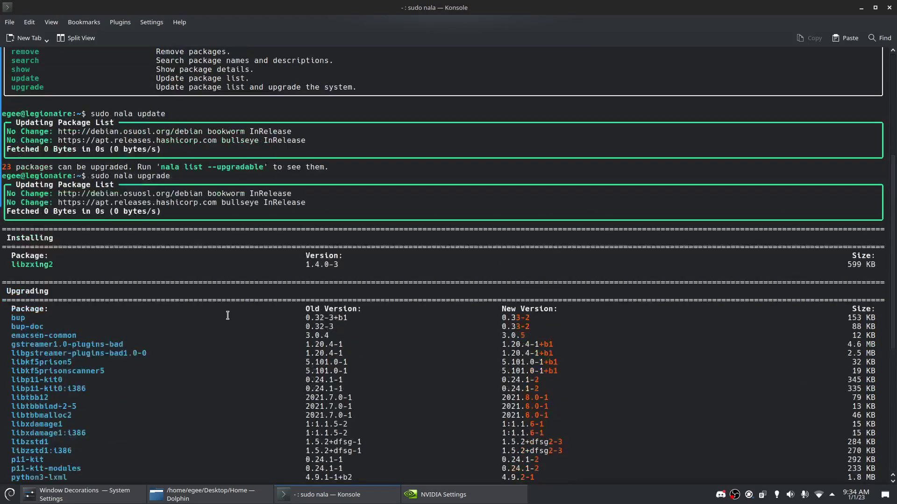
pyautogui.scroll(3, 98, 114)
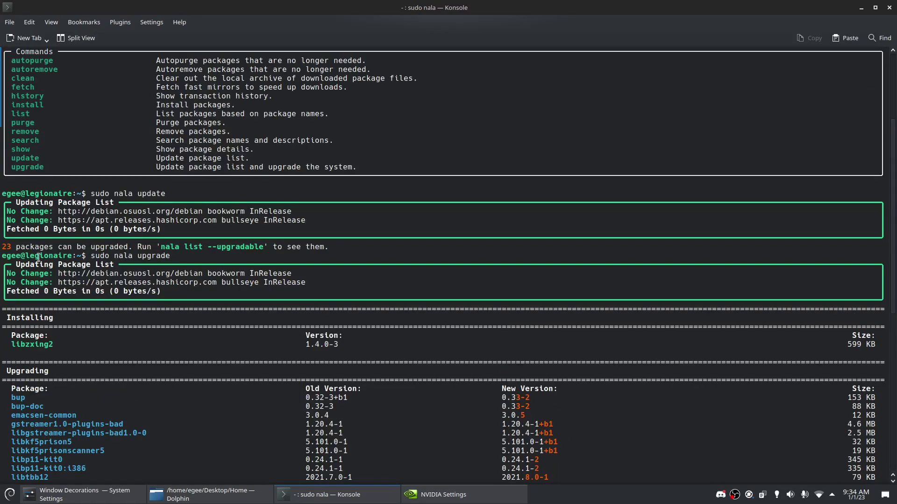
pyautogui.scroll(-11, 212, 155)
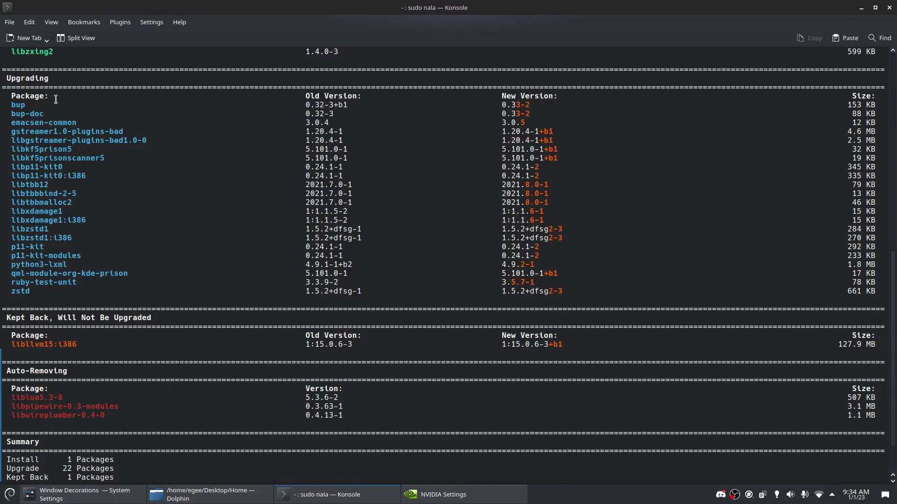
pyautogui.scroll(-2, 136, 273)
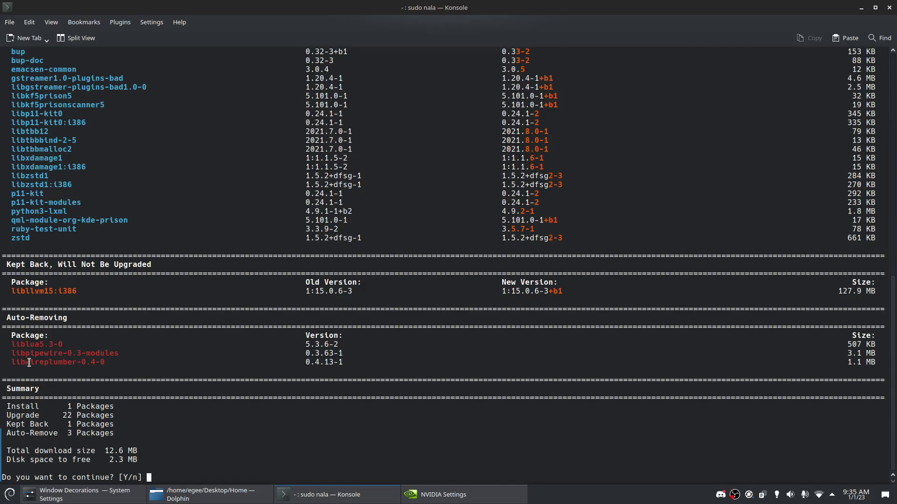
# Confirm the nala upgrade with y, then enter 'nano /etc/pulse/daemon.conf'
pyautogui.moveTo(11, 363); pyautogui.dragTo(79, 360)
pyautogui.click(200, 407)
pyautogui.write('y')
pyautogui.press('Return')
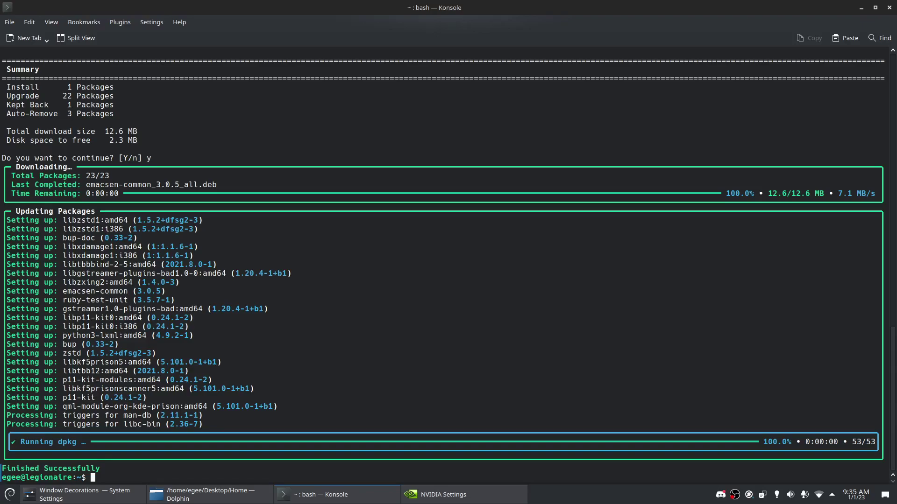
pyautogui.write('nano /etc/')
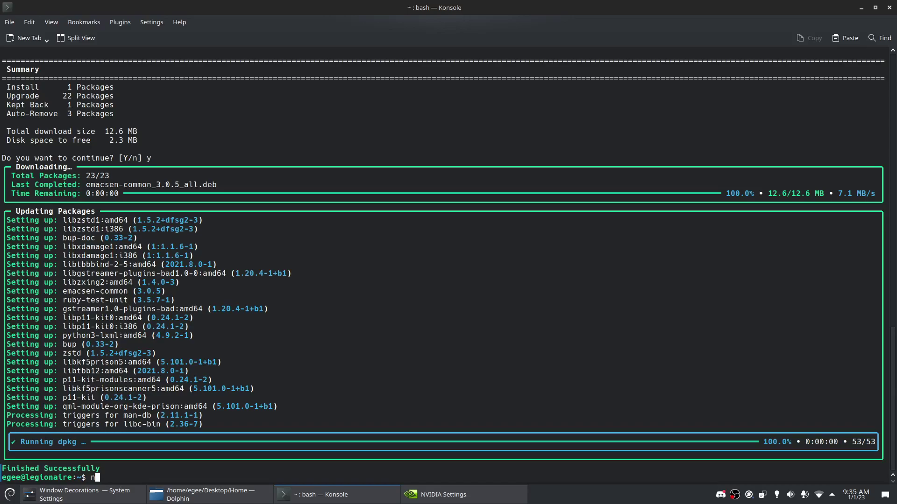
pyautogui.write('pulse/daemon.conf')
# Open daemon.conf in nano and search 'sample' to reach the speex-float-5 resample-method line
pyautogui.press('Return')
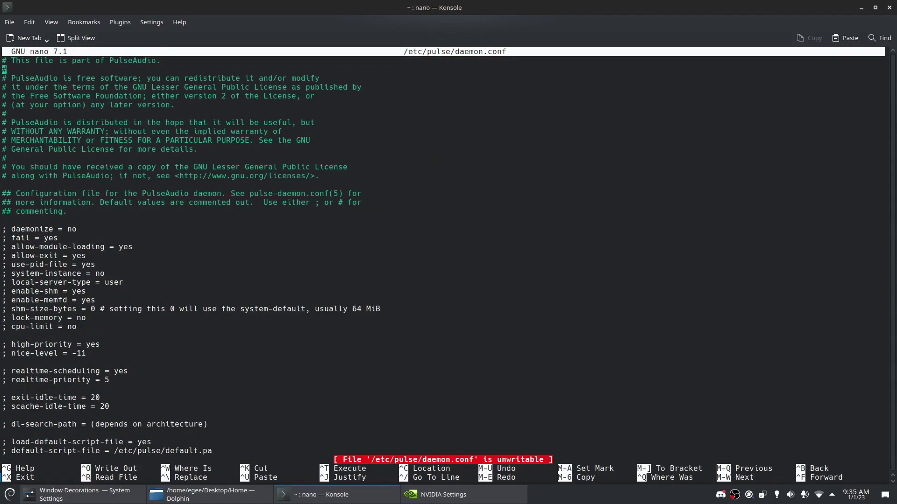
pyautogui.press('Down')
pyautogui.press('Down')
pyautogui.press('Down')
pyautogui.press('Down')
pyautogui.press('Down')
pyautogui.press('Down')
pyautogui.press('Down')
pyautogui.press('Down')
pyautogui.press('Down')
pyautogui.press('Down')
pyautogui.press('Down')
pyautogui.press('Down')
pyautogui.press('Down')
pyautogui.press('Down')
pyautogui.press('Down')
pyautogui.press('Down')
pyautogui.press('Down')
pyautogui.press('Down')
pyautogui.press('Down')
pyautogui.press('Down')
pyautogui.press('Down')
pyautogui.press('Down')
pyautogui.press('Down')
pyautogui.press('Down')
pyautogui.press('Down')
pyautogui.press('Down')
pyautogui.press('Down')
pyautogui.press('Down')
pyautogui.press('Down')
pyautogui.press('Down')
pyautogui.press('Down')
pyautogui.press('Down')
pyautogui.press('Down')
pyautogui.press('Down')
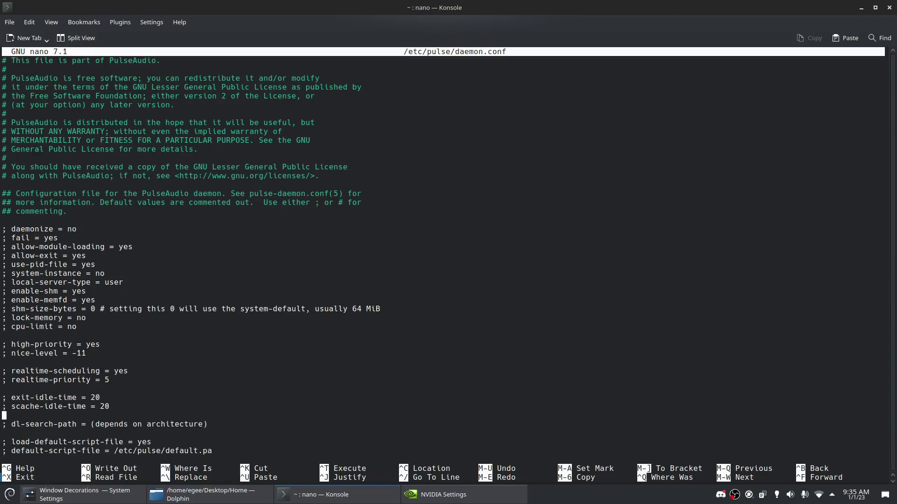
pyautogui.hotkey('ctrl', 'w')
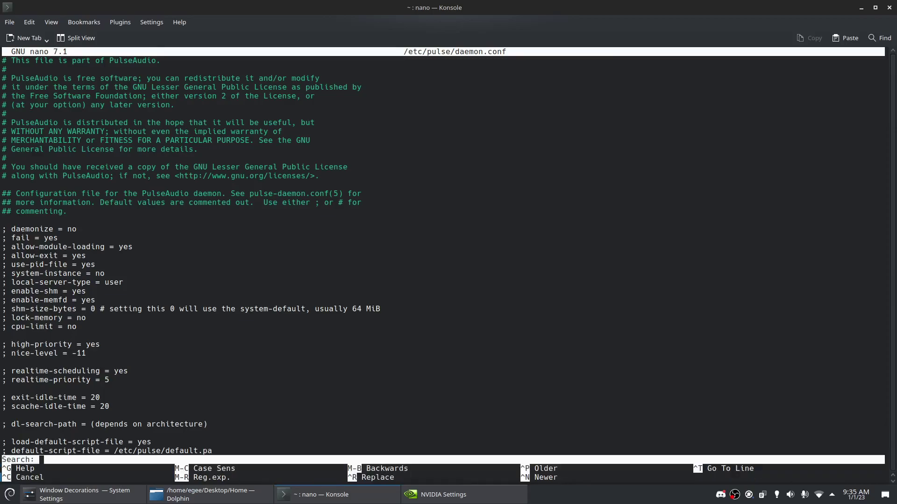
pyautogui.write('sample')
pyautogui.press('Return')
pyautogui.press('Down')
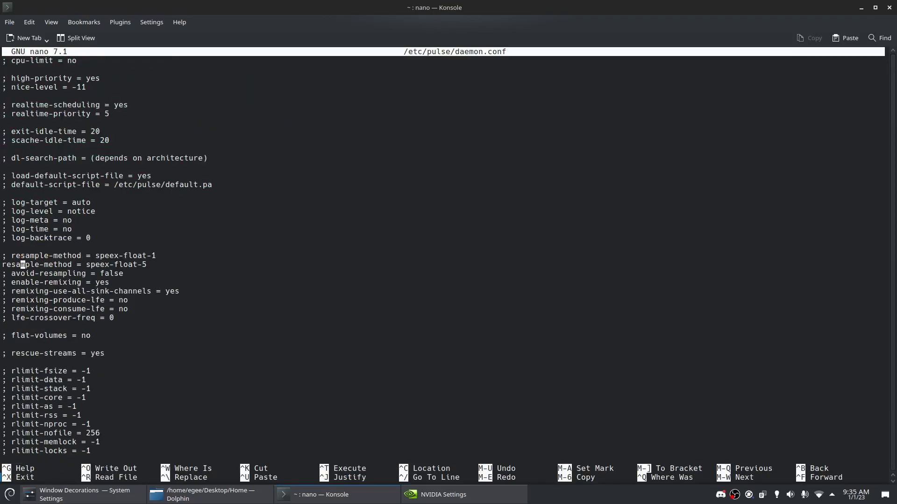
pyautogui.press('End')
# Inspect the s32le sample format and 96000 sample rate lines, then exit nano
pyautogui.press('Down')
pyautogui.press('Down')
pyautogui.press('Down')
pyautogui.press('Down')
pyautogui.press('Down')
pyautogui.press('Down')
pyautogui.press('Down')
pyautogui.press('Down')
pyautogui.press('Down')
pyautogui.press('Down')
pyautogui.press('Down')
pyautogui.press('Down')
pyautogui.press('Down')
pyautogui.press('Down')
pyautogui.press('Down')
pyautogui.press('Down')
pyautogui.press('Down')
pyautogui.press('Down')
pyautogui.press('Down')
pyautogui.press('Down')
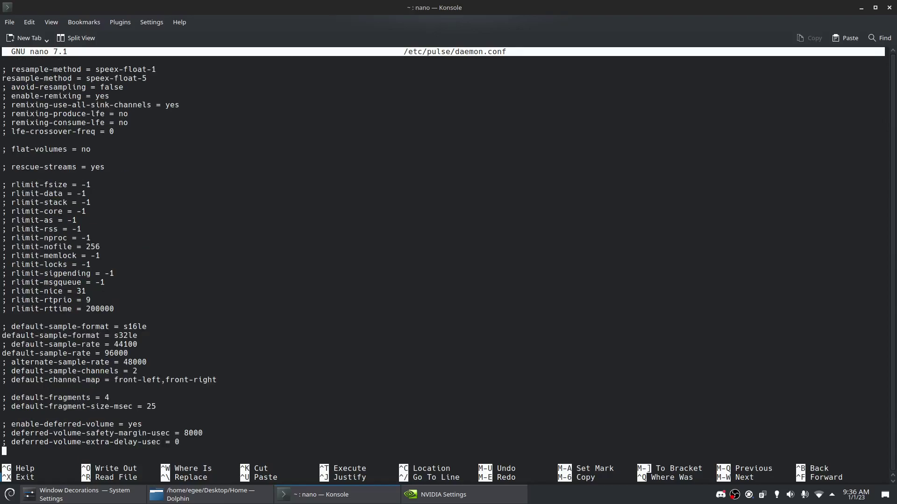
pyautogui.press('Up')
pyautogui.press('Up')
pyautogui.press('Up')
pyautogui.press('Up')
pyautogui.press('Up')
pyautogui.press('Up')
pyautogui.press('Up')
pyautogui.press('Up')
pyautogui.press('Up')
pyautogui.press('Up')
pyautogui.press('Up')
pyautogui.press('Up')
pyautogui.press('Up')
pyautogui.press('Up')
pyautogui.press('End')
pyautogui.press('Right')
pyautogui.press('Down')
pyautogui.press('Down')
pyautogui.press('Down')
pyautogui.press('Up')
pyautogui.press('End')
pyautogui.press('Up')
pyautogui.press('Down')
pyautogui.hotkey('ctrl', 'x')
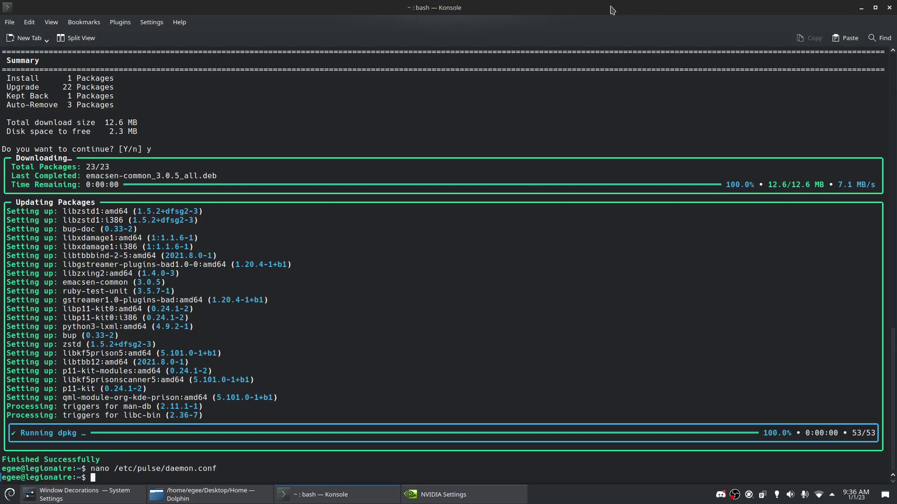
# Run neofetch on a cleared terminal and highlight the 3314 dpkg, 60 flatpak, 5 snap package line
pyautogui.write('neofetch')
pyautogui.press('Return')
pyautogui.write('clear')
pyautogui.press('Return')
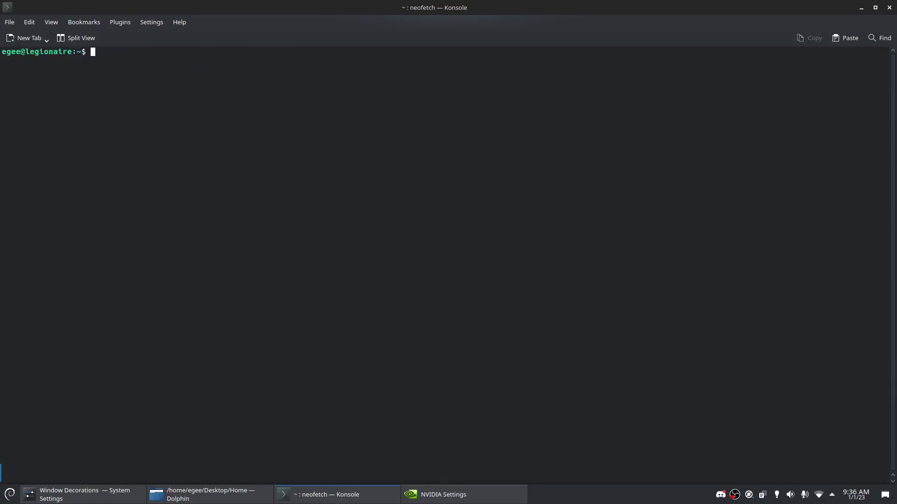
pyautogui.write('neofetch')
pyautogui.press('Return')
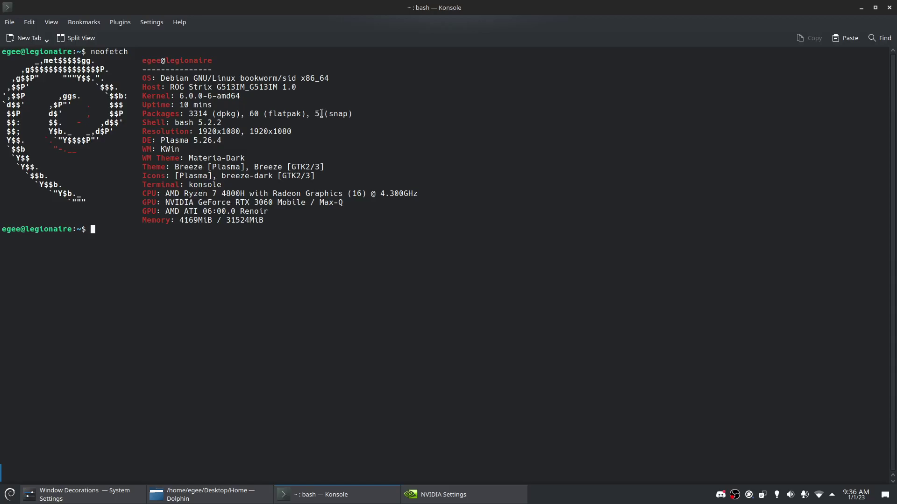
pyautogui.moveTo(315, 113); pyautogui.dragTo(354, 114)
pyautogui.click(355, 116)
# List installed snaps with snap list, launch Visual Studio Code, then return to Konsole
pyautogui.write('snap list')
pyautogui.press('Return')
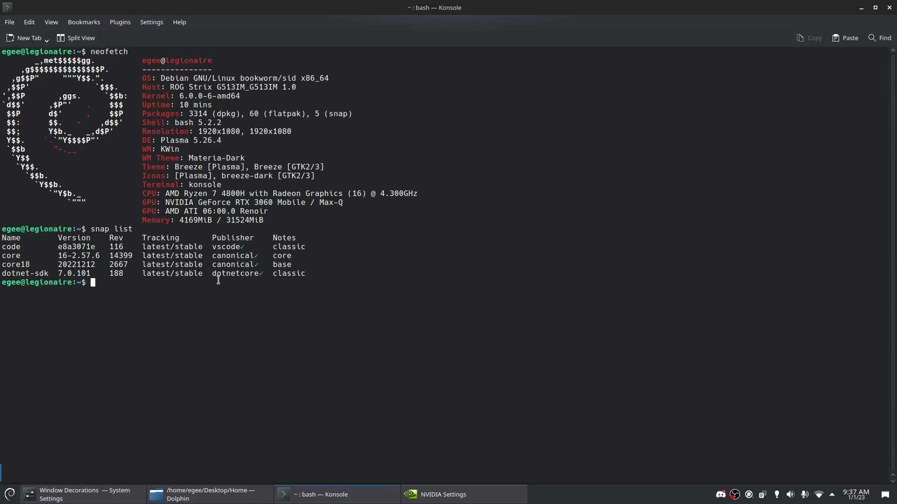
pyautogui.press('super')
pyautogui.write('code')
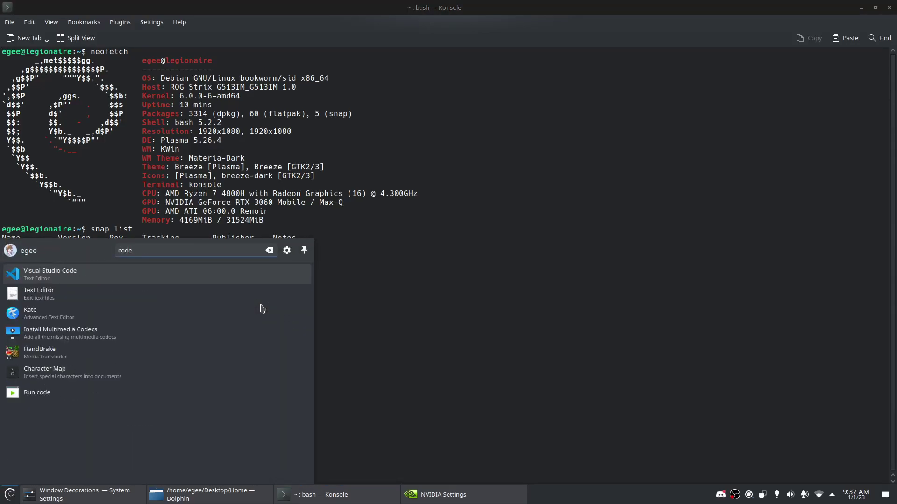
pyautogui.press('Return')
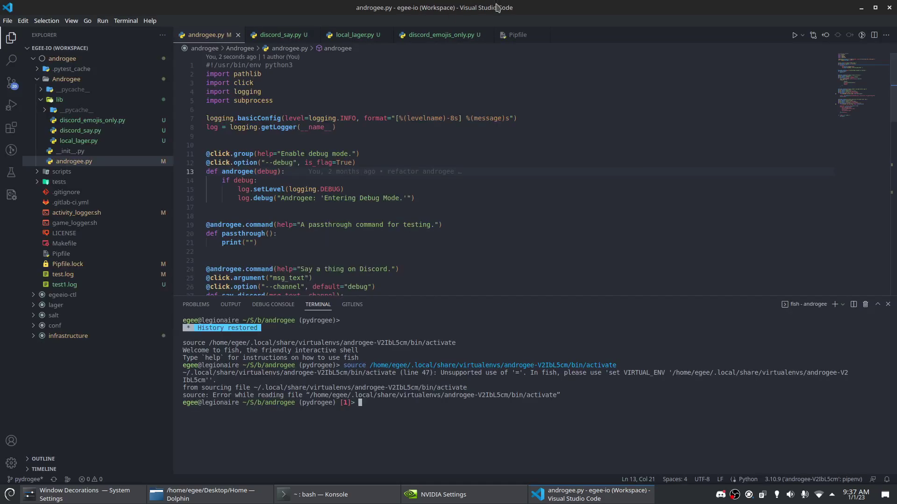
pyautogui.moveTo(375, 173)
pyautogui.hotkey('alt', 'Tab')
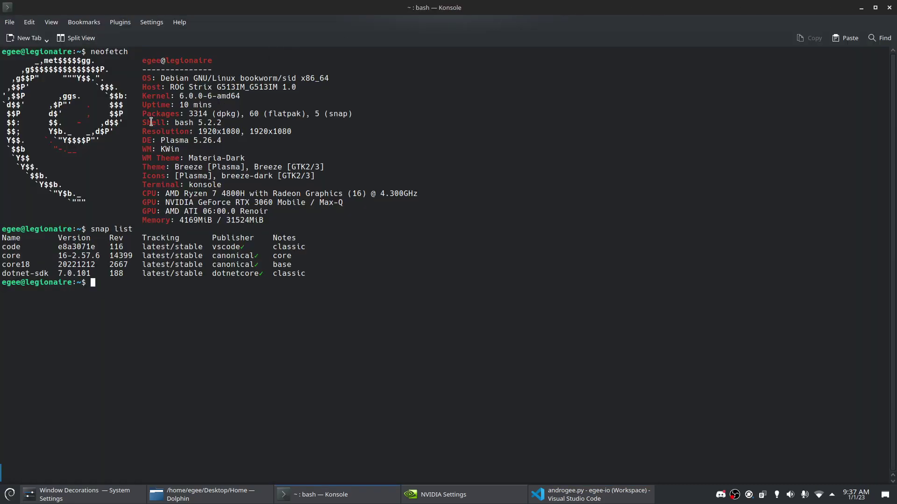
# Start fish, then create a new Konsole profile whose command is /bin/fish instead of bash
pyautogui.write('fish')
pyautogui.press('Return')
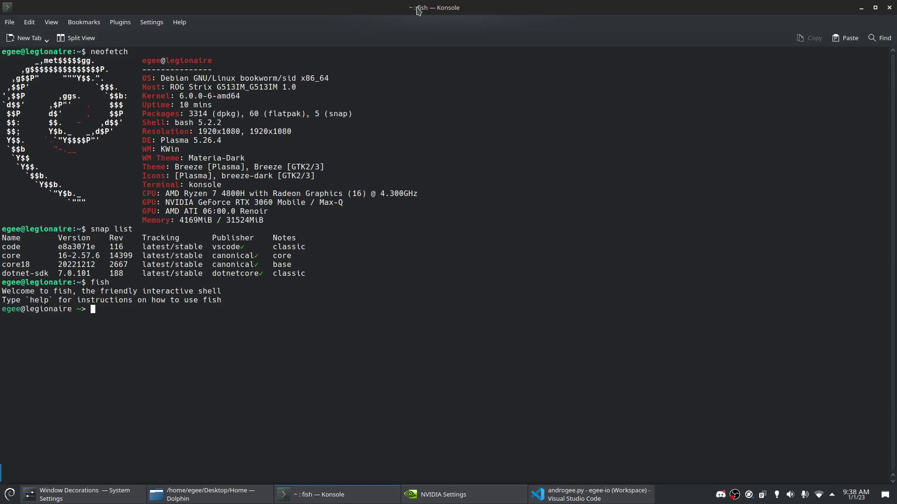
pyautogui.click(152, 24)
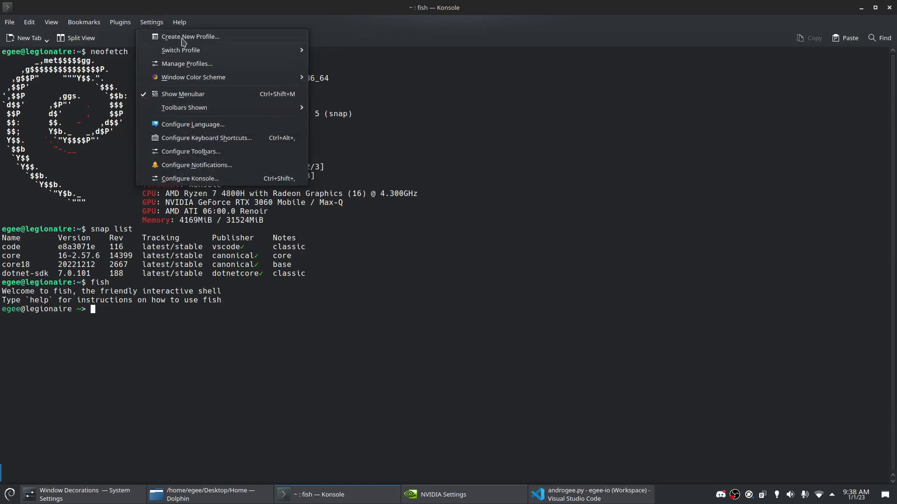
pyautogui.click(186, 64)
pyautogui.click(411, 145)
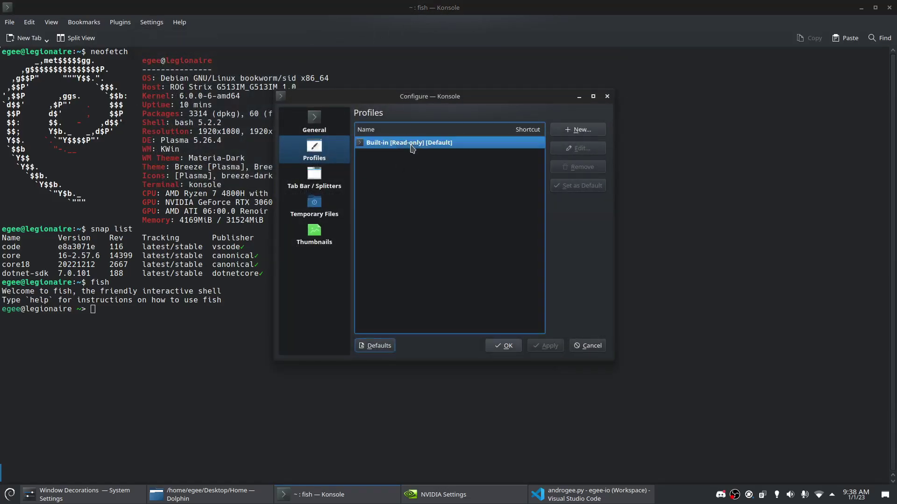
pyautogui.click(586, 135)
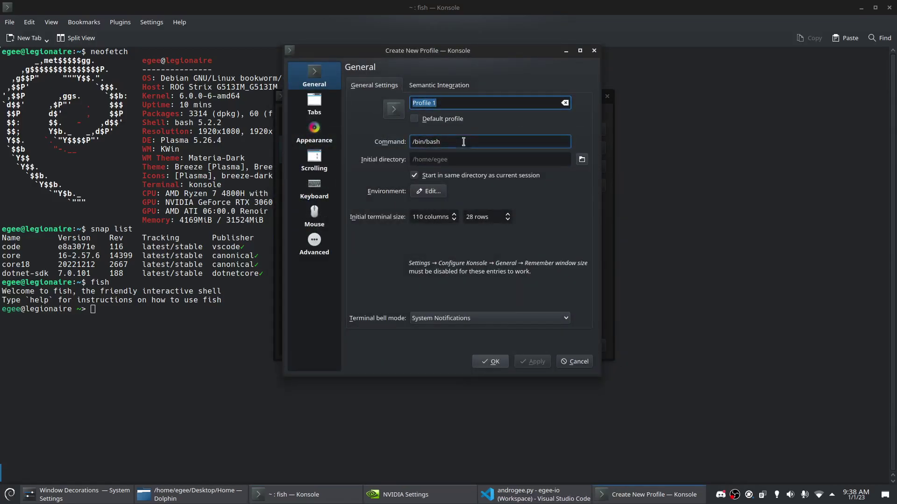
pyautogui.click(425, 142)
pyautogui.doubleClick(436, 142)
pyautogui.write('fish')
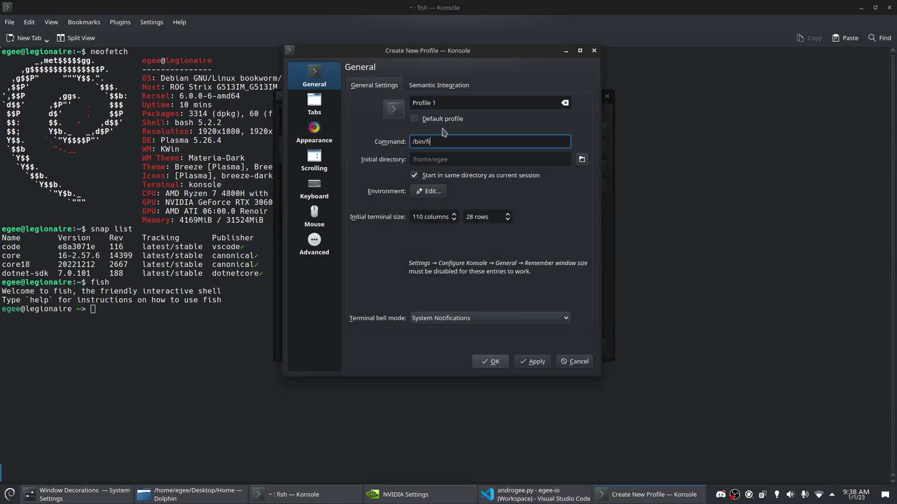
pyautogui.click(533, 362)
# Name the profile Fishy, make it the default, save it, and choose File > Close Window
pyautogui.tripleClick(448, 103)
pyautogui.write('Fishy')
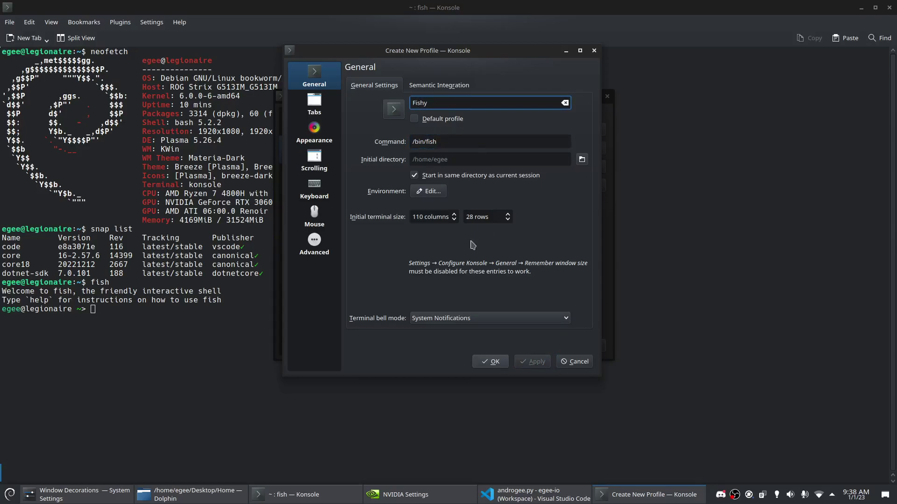
pyautogui.click(425, 118)
pyautogui.click(491, 363)
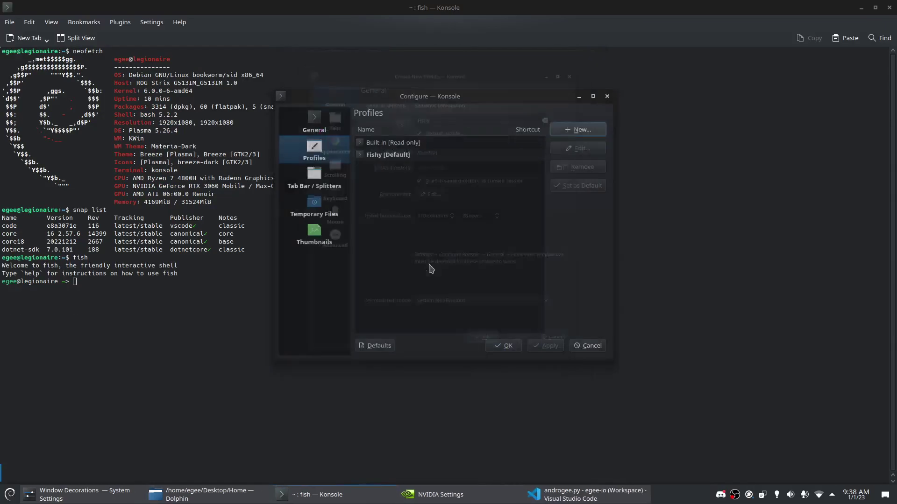
pyautogui.click(415, 155)
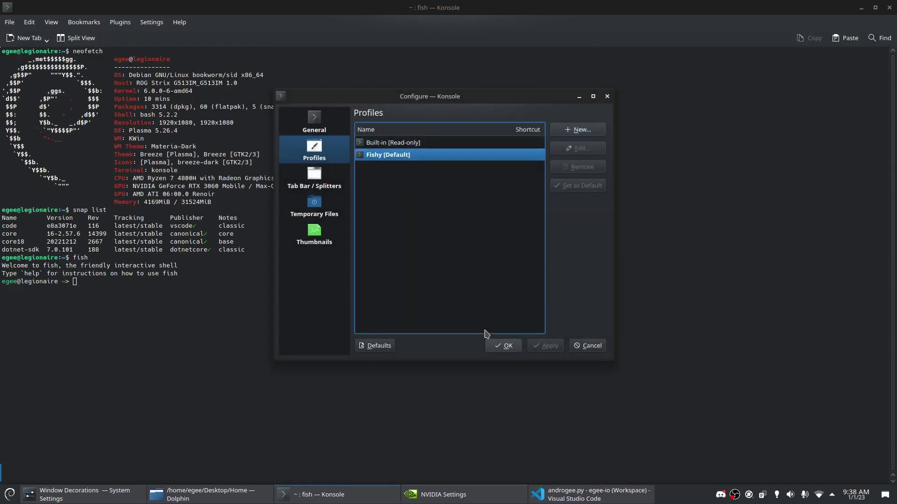
pyautogui.click(503, 346)
pyautogui.click(9, 22)
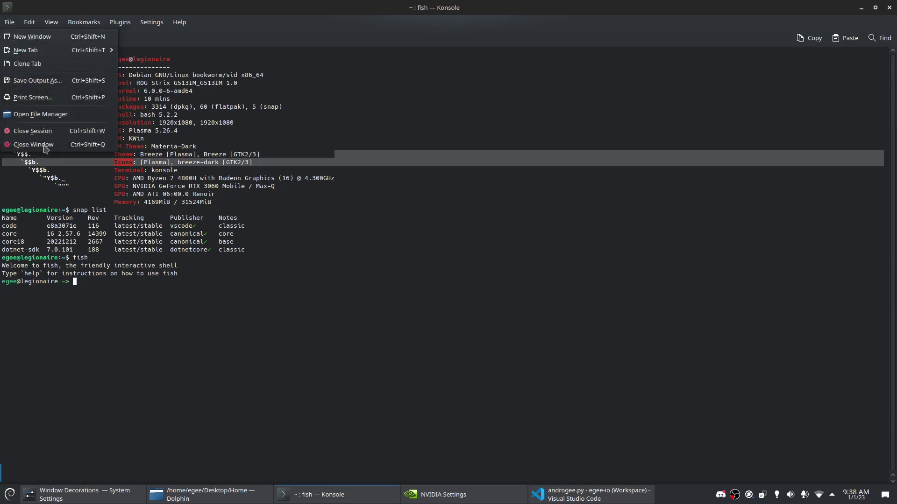
pyautogui.click(35, 143)
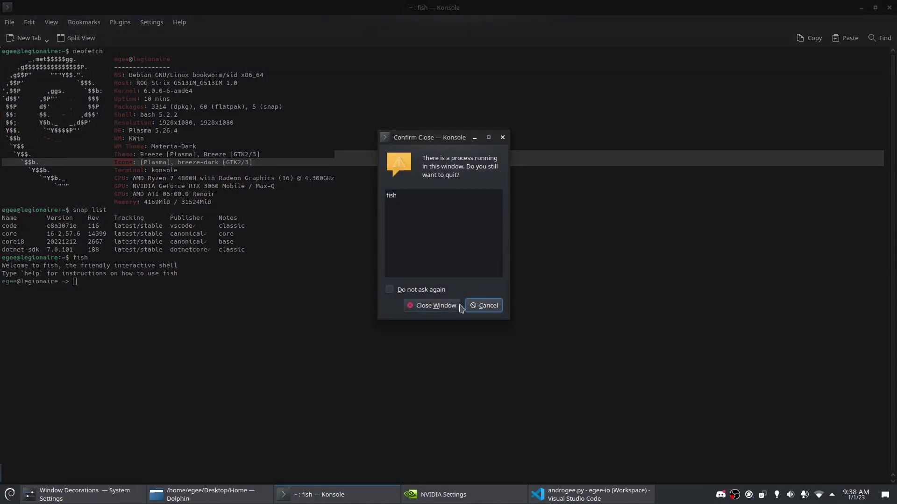
# Confirm closing the fish window, relaunch Konsole via 'kon', and enlarge its text
pyautogui.click(434, 306)
pyautogui.press('super')
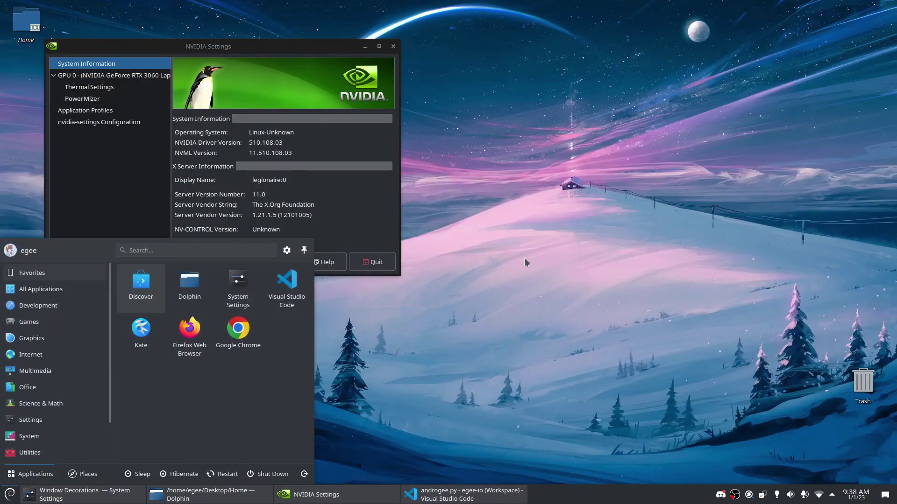
pyautogui.write('kon')
pyautogui.press('Return')
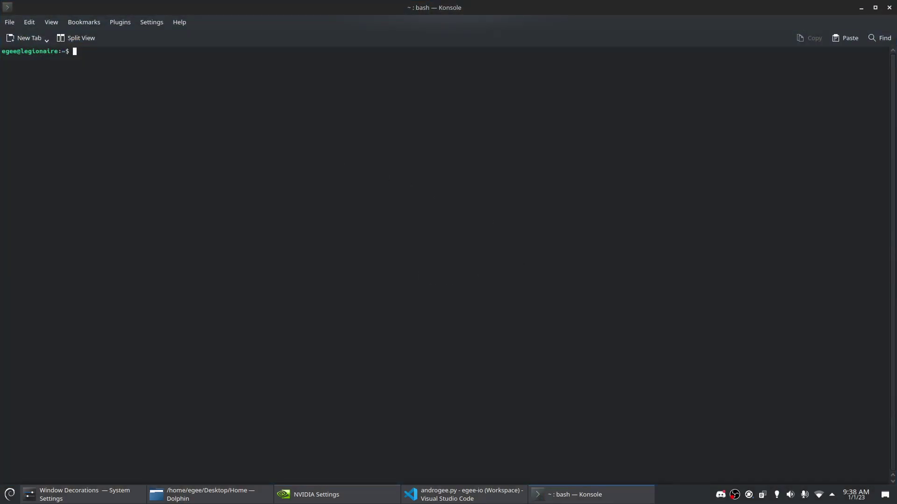
pyautogui.hotkey('ctrl', '+')
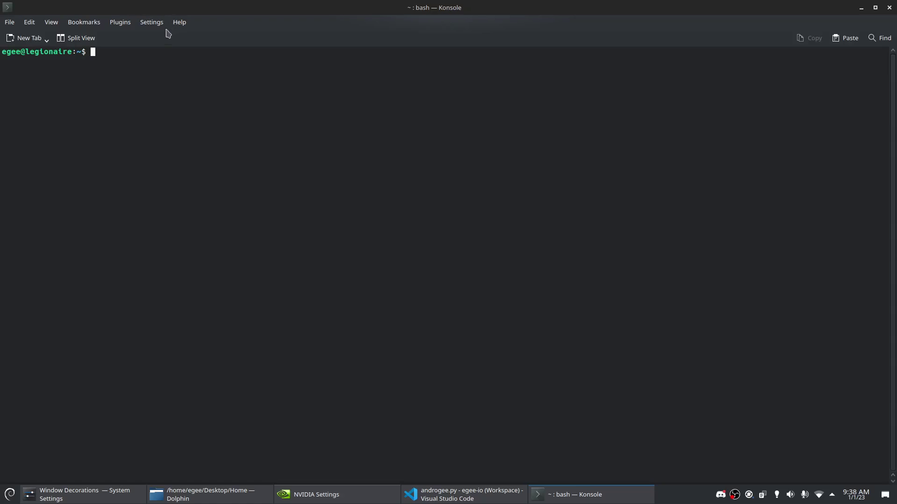
# Check Manage Profiles to confirm Fishy is gone, cancel, and run bash
pyautogui.click(152, 22)
pyautogui.moveTo(180, 22)
pyautogui.moveTo(151, 22)
pyautogui.moveTo(191, 50)
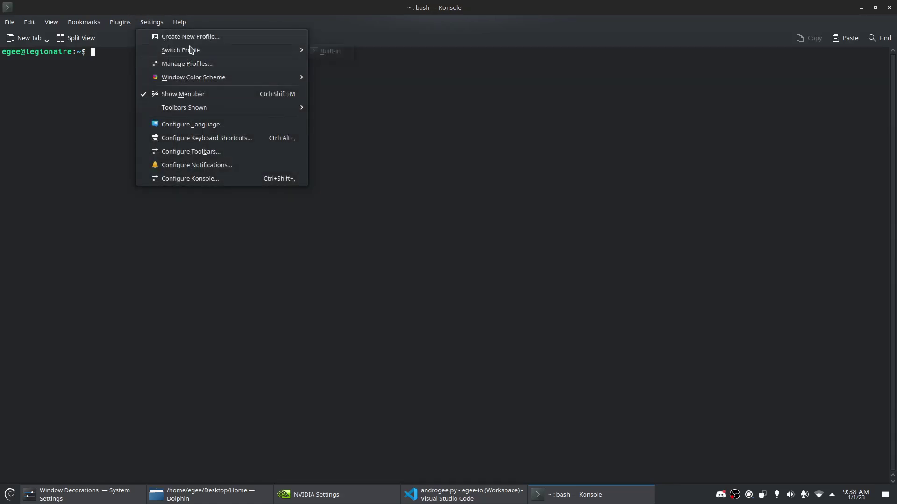
pyautogui.click(244, 65)
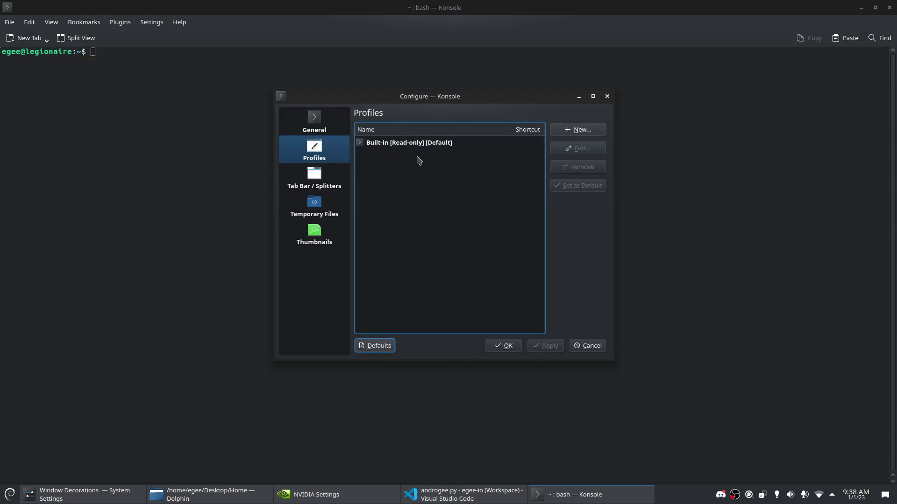
pyautogui.click(601, 353)
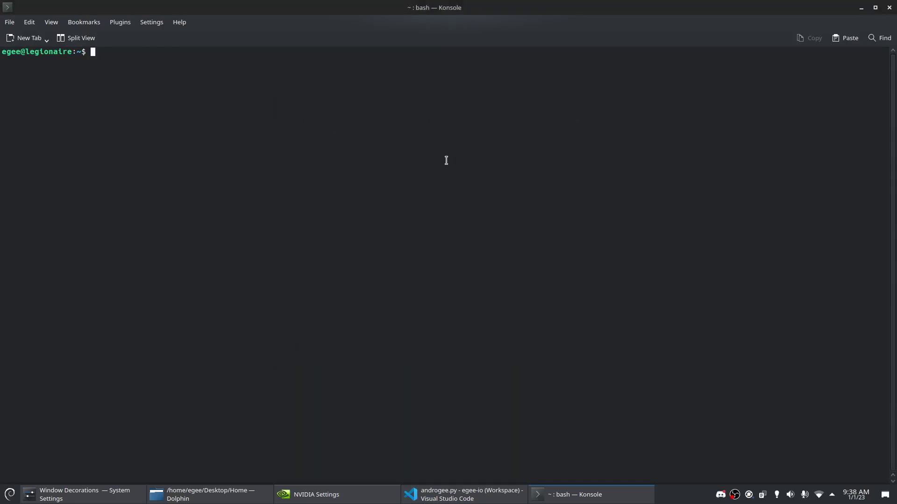
pyautogui.write('bash')
pyautogui.press('Return')
# Launch Tilix and enlarge the text of its fish shell terminal
pyautogui.press('super')
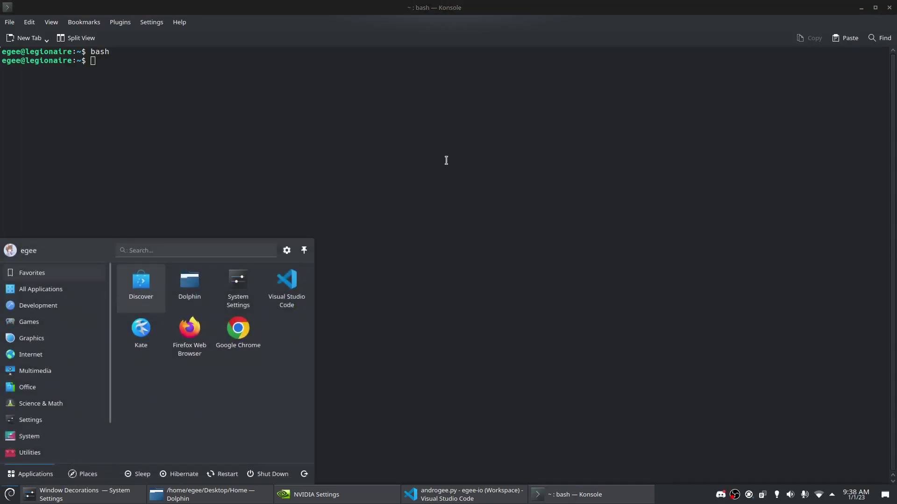
pyautogui.write('tilix')
pyautogui.press('Return')
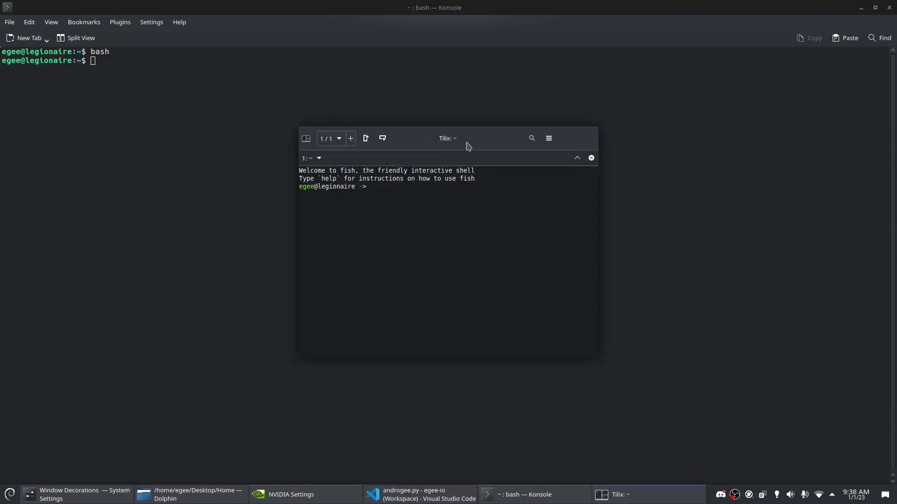
pyautogui.doubleClick(345, 130)
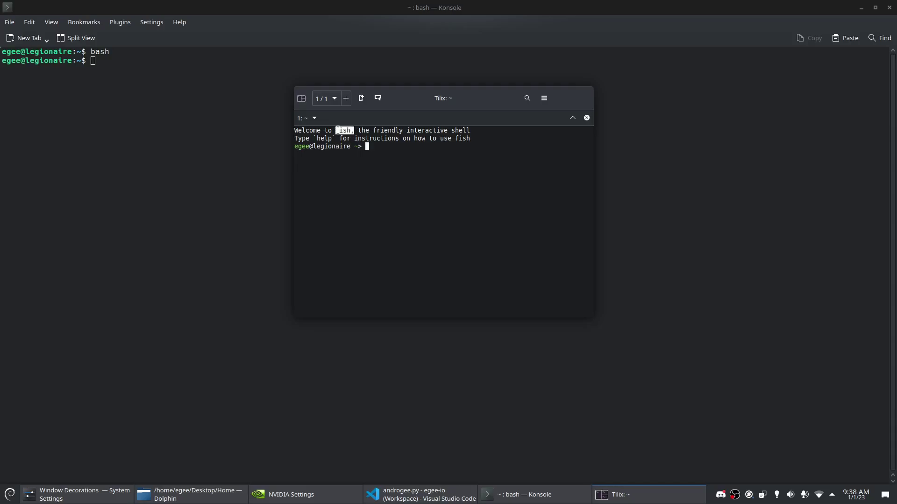
pyautogui.hotkey('ctrl', '+')
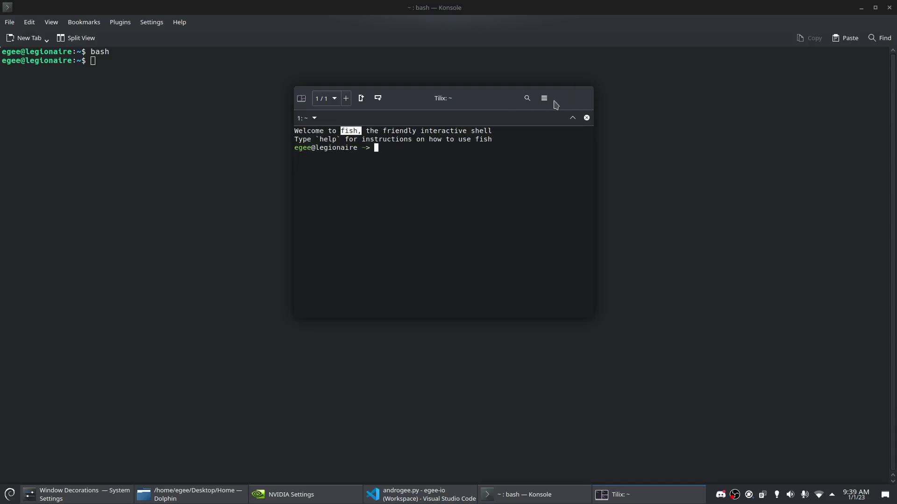
pyautogui.click(486, 187)
# Launch Lutris to view its game library, move its window, then close it
pyautogui.press('super')
pyautogui.write('lutris')
pyautogui.press('Return')
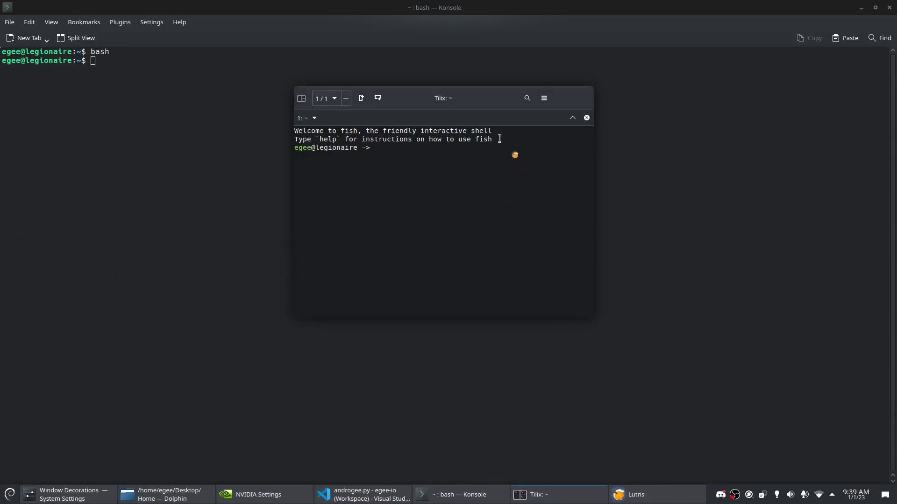
pyautogui.click(633, 498)
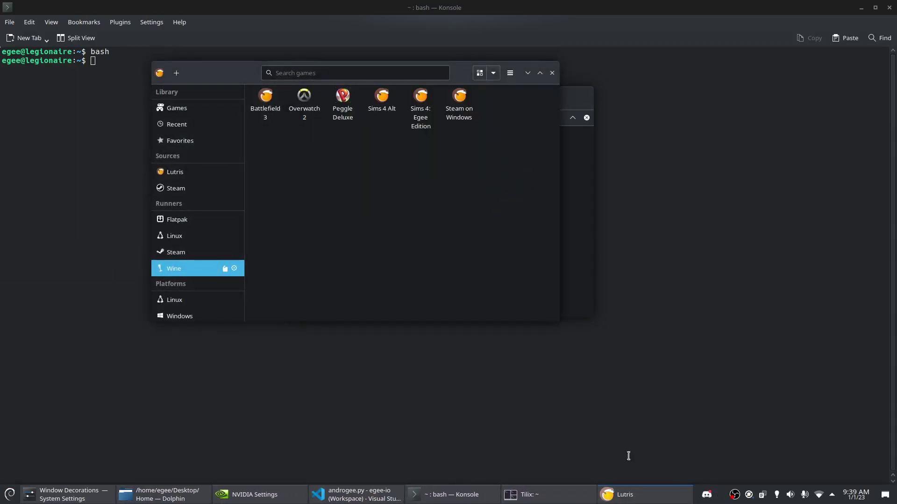
pyautogui.moveTo(463, 77); pyautogui.dragTo(491, 127)
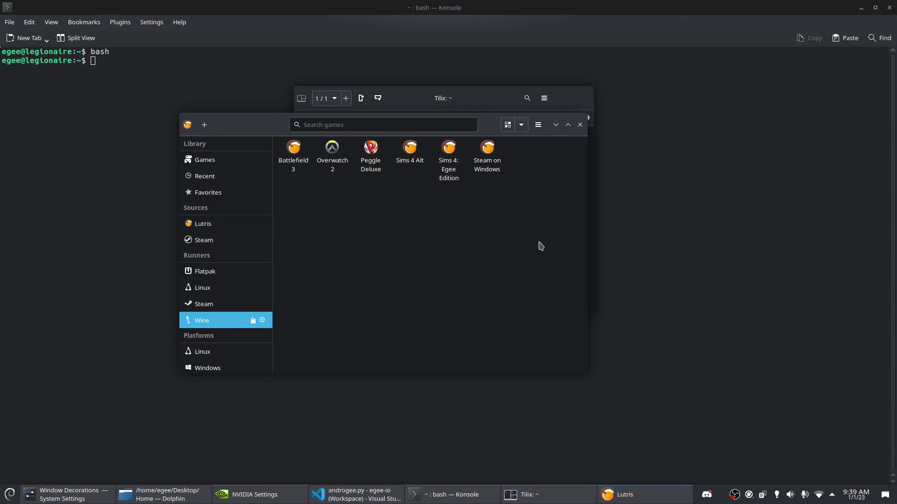
pyautogui.click(580, 125)
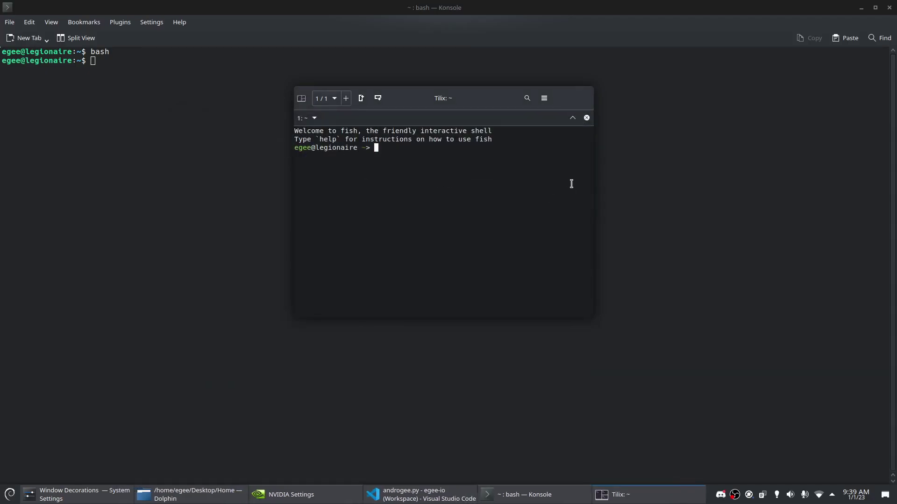
# Close Tilix, un-maximize Konsole into a smaller window, and switch between NVIDIA Settings and Konsole
pyautogui.click(586, 118)
pyautogui.moveTo(521, 46); pyautogui.dragTo(496, 90)
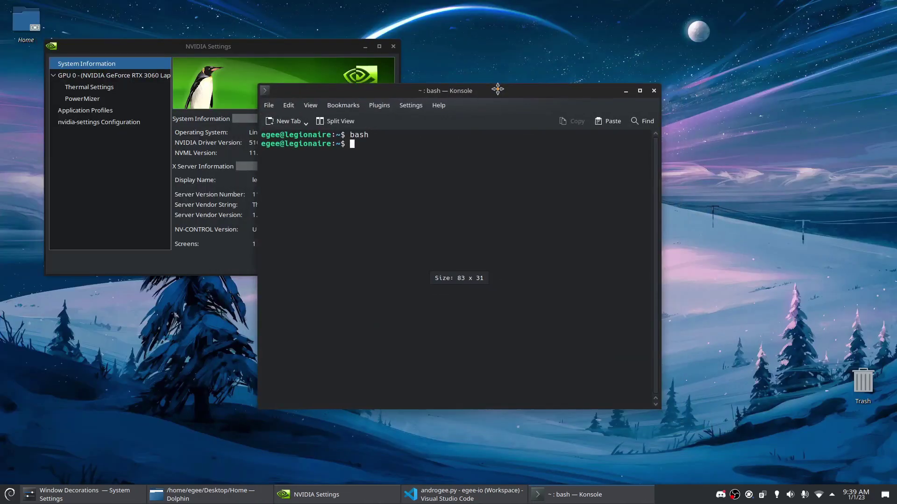
pyautogui.moveTo(475, 208); pyautogui.dragTo(471, 215)
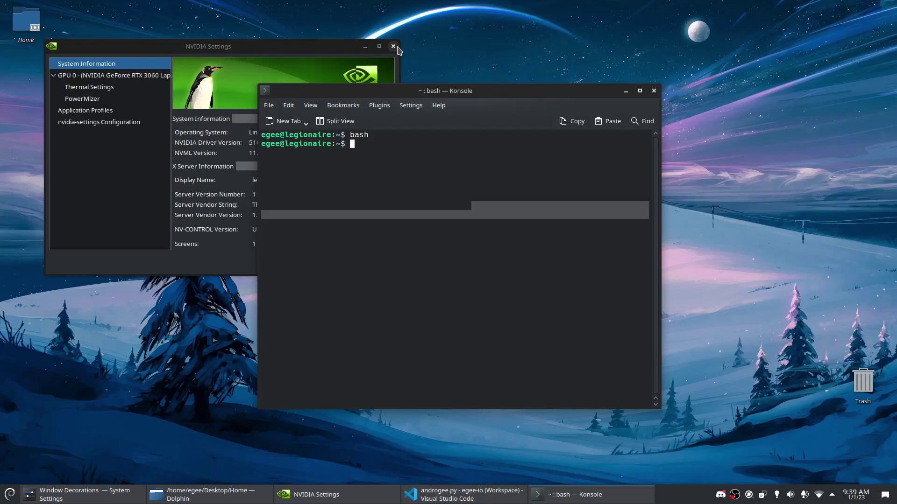
pyautogui.click(333, 47)
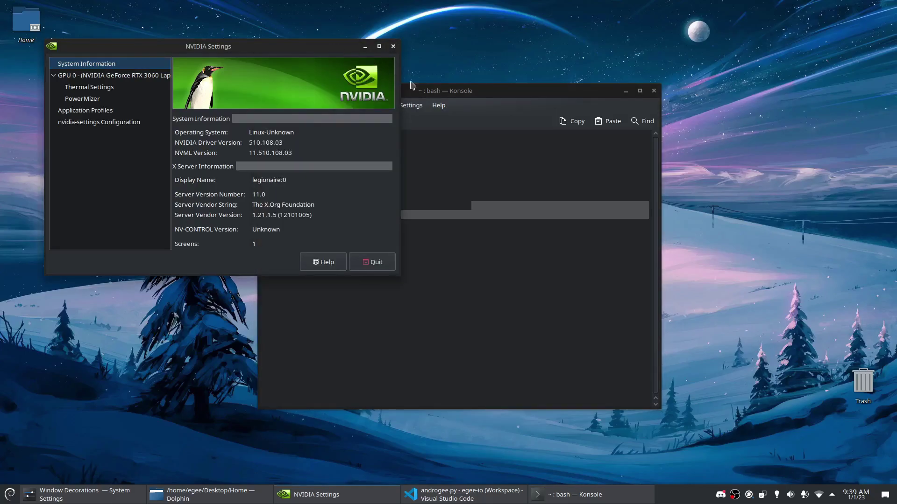
pyautogui.click(481, 90)
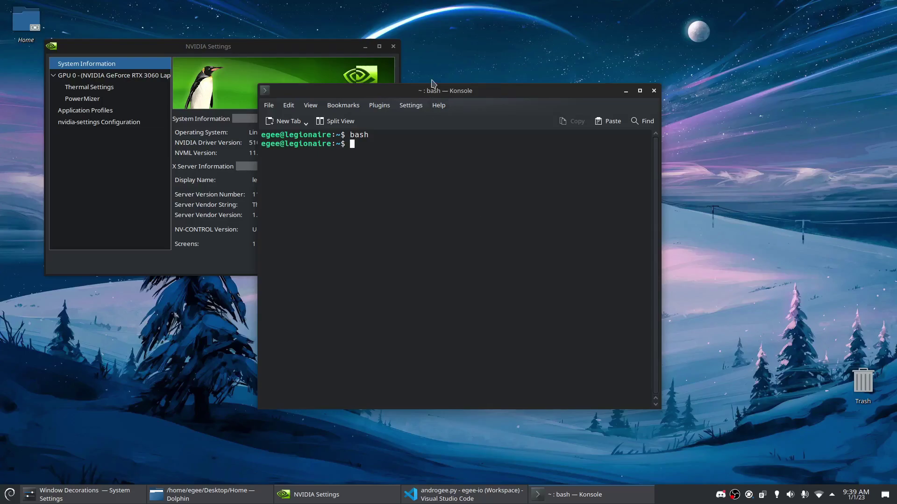
# Close NVIDIA Settings, nudge Konsole down, and run htop to view CPU, memory and processes
pyautogui.click(392, 47)
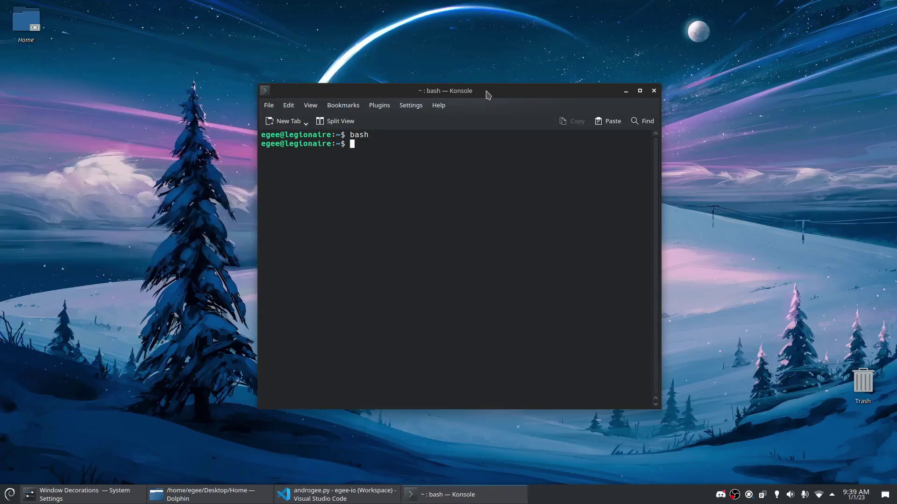
pyautogui.moveTo(486, 94); pyautogui.dragTo(485, 103)
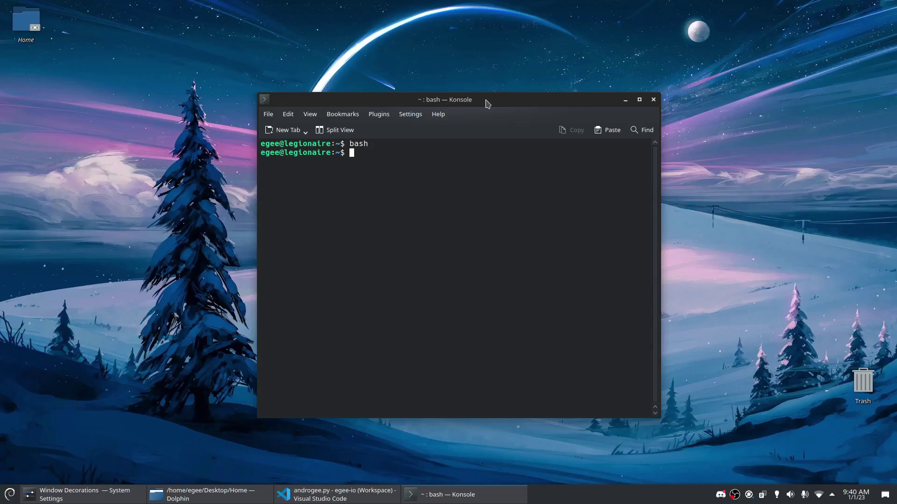
pyautogui.write('htop')
pyautogui.press('Return')
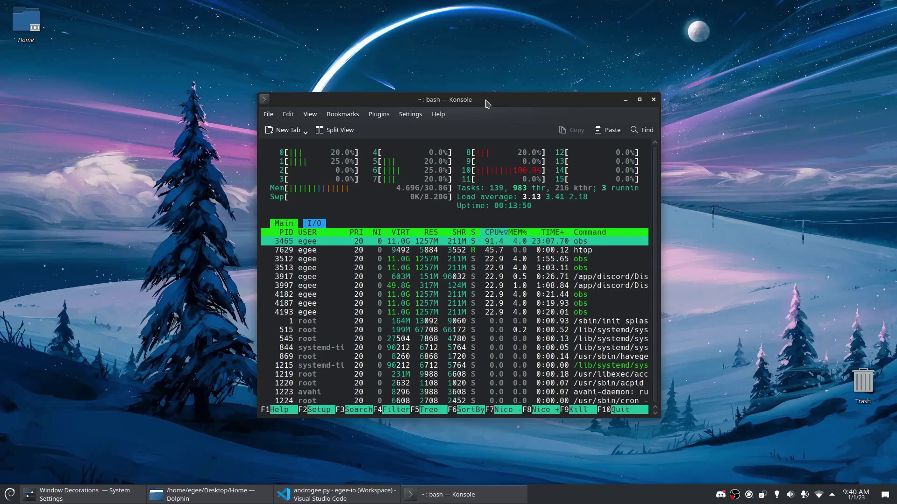